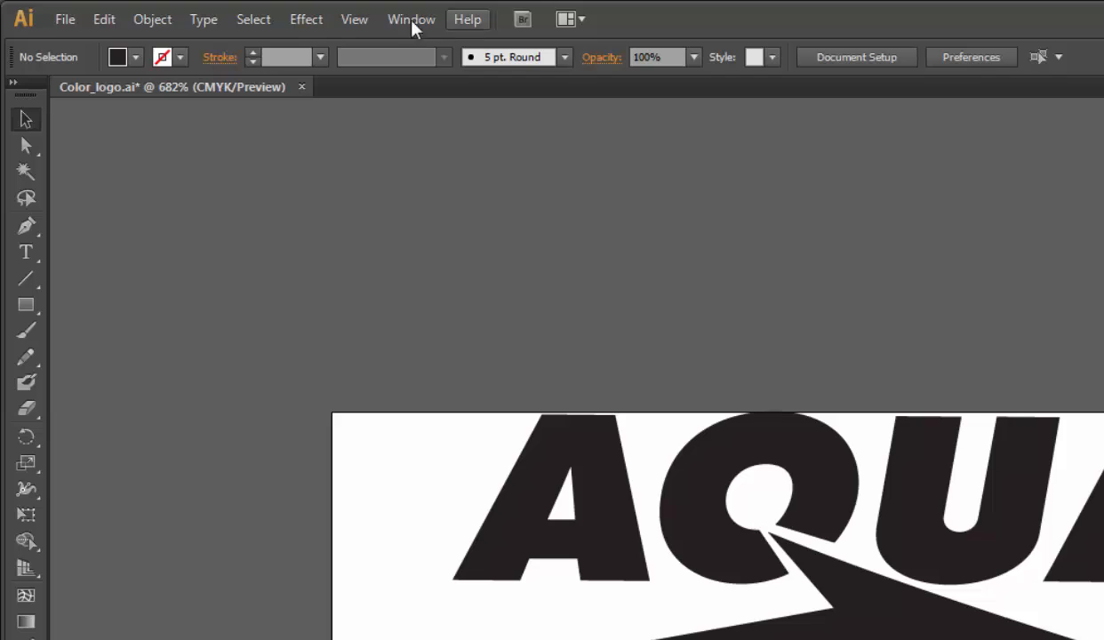
- Create a new document with the Web profile at 960 x 560 pixels
{"action": "left_click", "coordinate": [64, 19]}
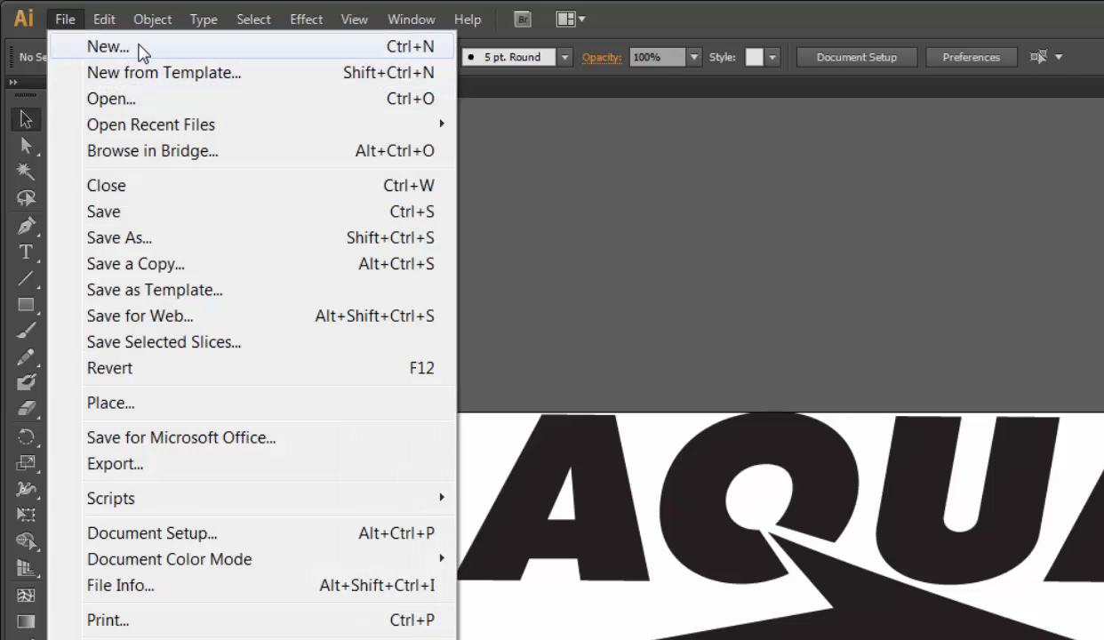
{"action": "left_click", "coordinate": [139, 48]}
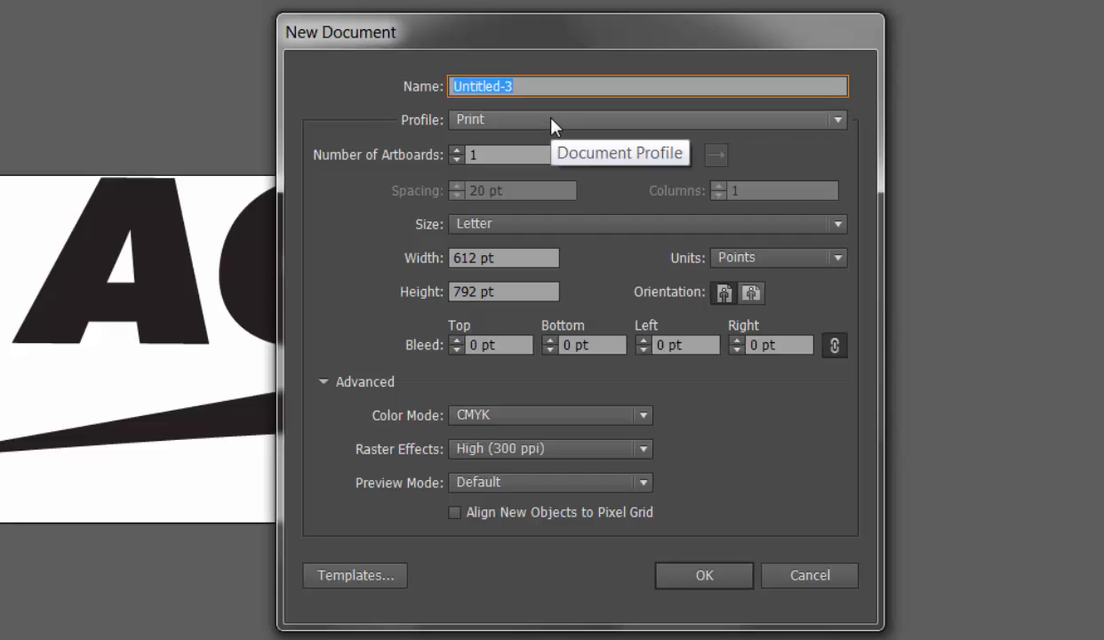
{"action": "left_click", "coordinate": [836, 121]}
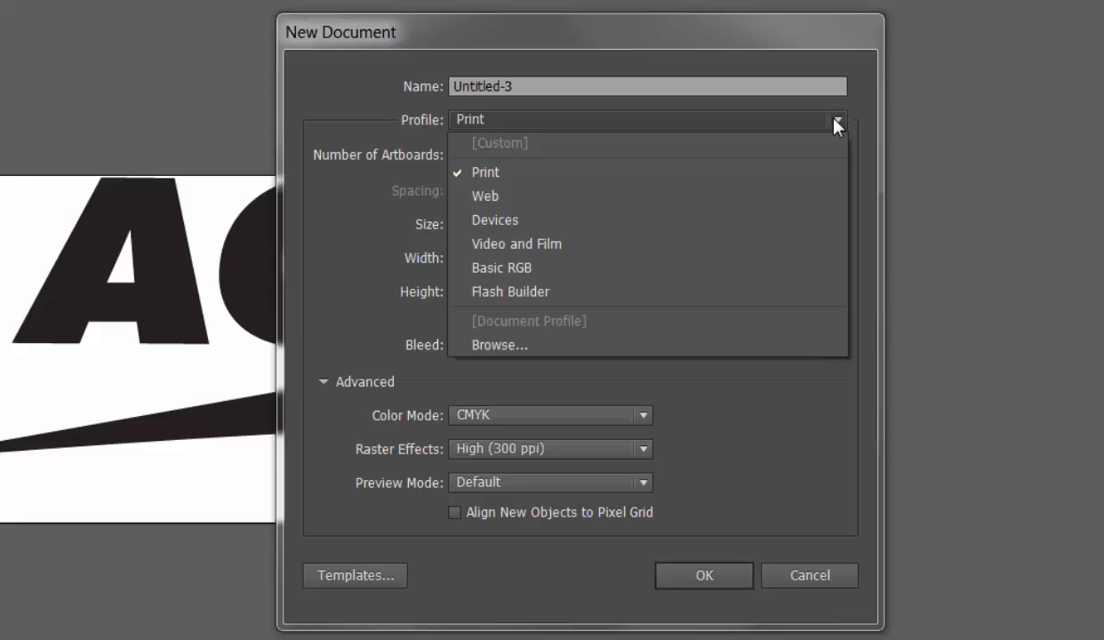
{"action": "left_click", "coordinate": [485, 196]}
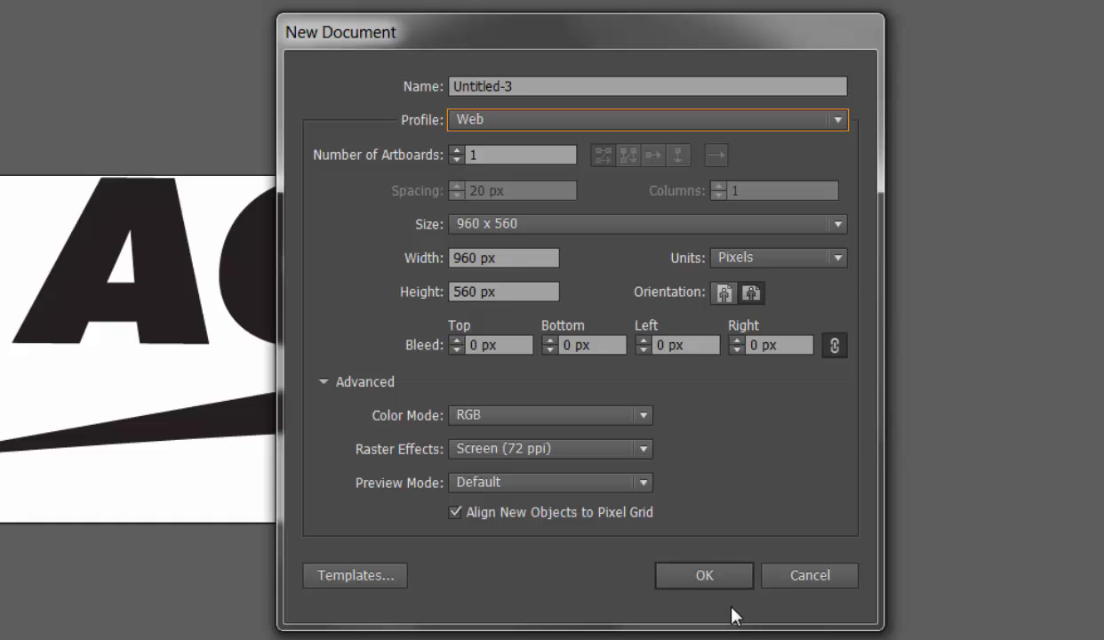
{"action": "left_click", "coordinate": [704, 576]}
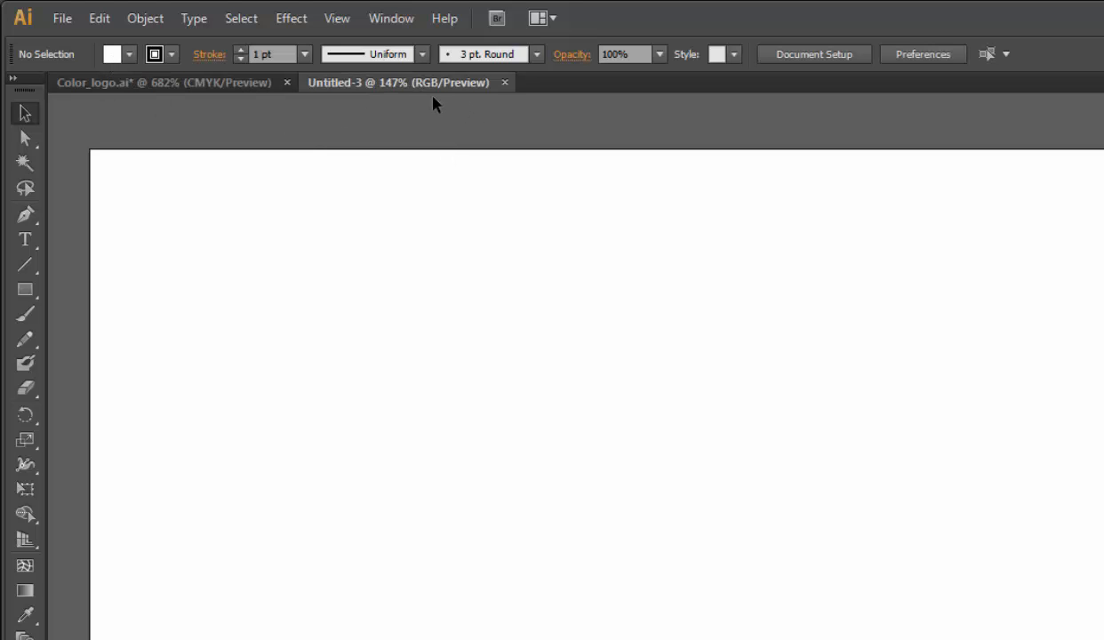
- Change the new document's color mode to CMYK Color
{"action": "left_click", "coordinate": [63, 20]}
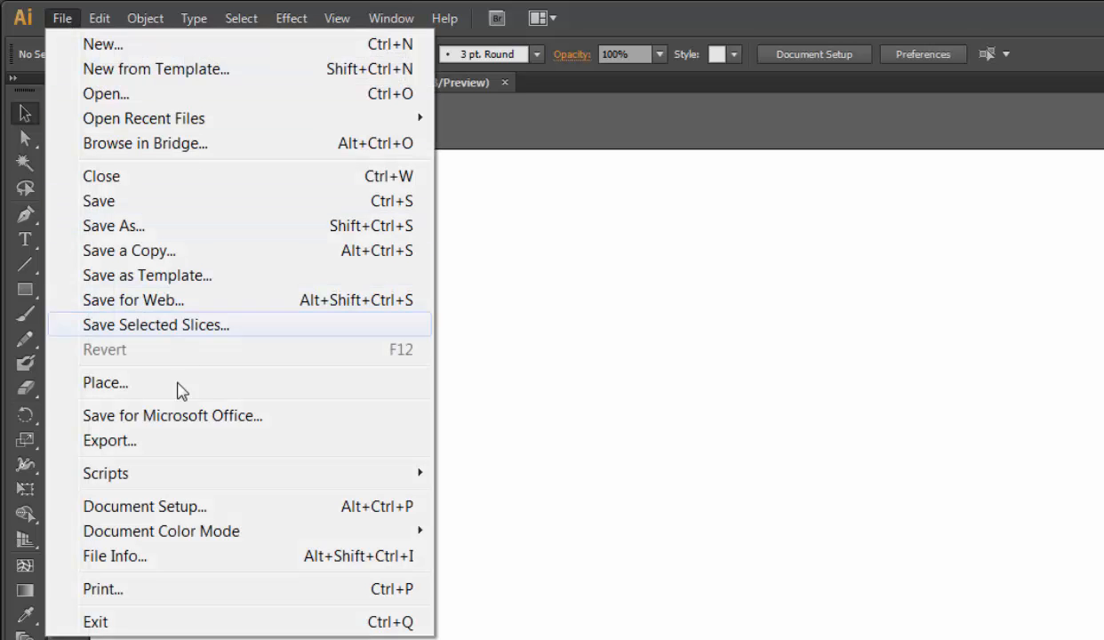
{"action": "mouse_move", "coordinate": [211, 540]}
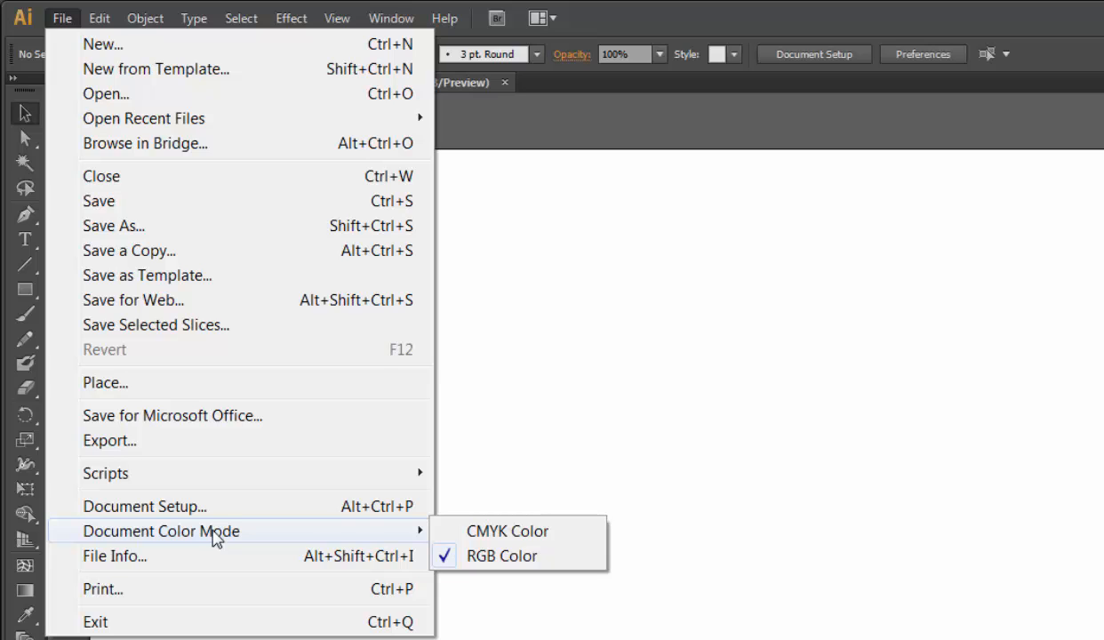
{"action": "left_click", "coordinate": [490, 533]}
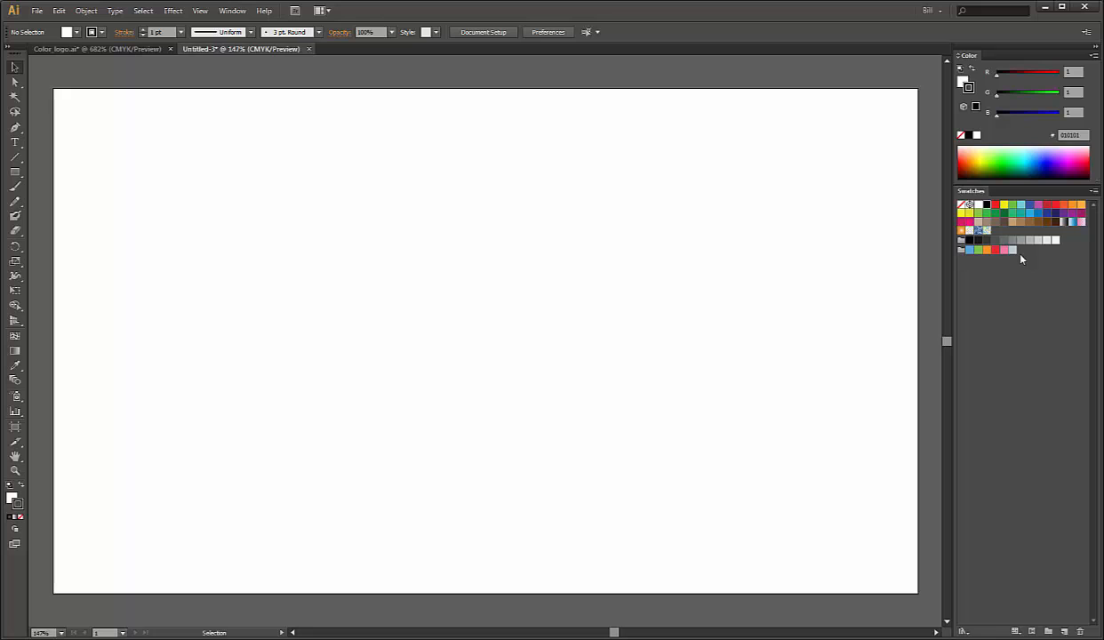
- Compare the blank document with Color_logo.ai, and close the blank document without saving it
{"action": "left_click", "coordinate": [78, 48]}
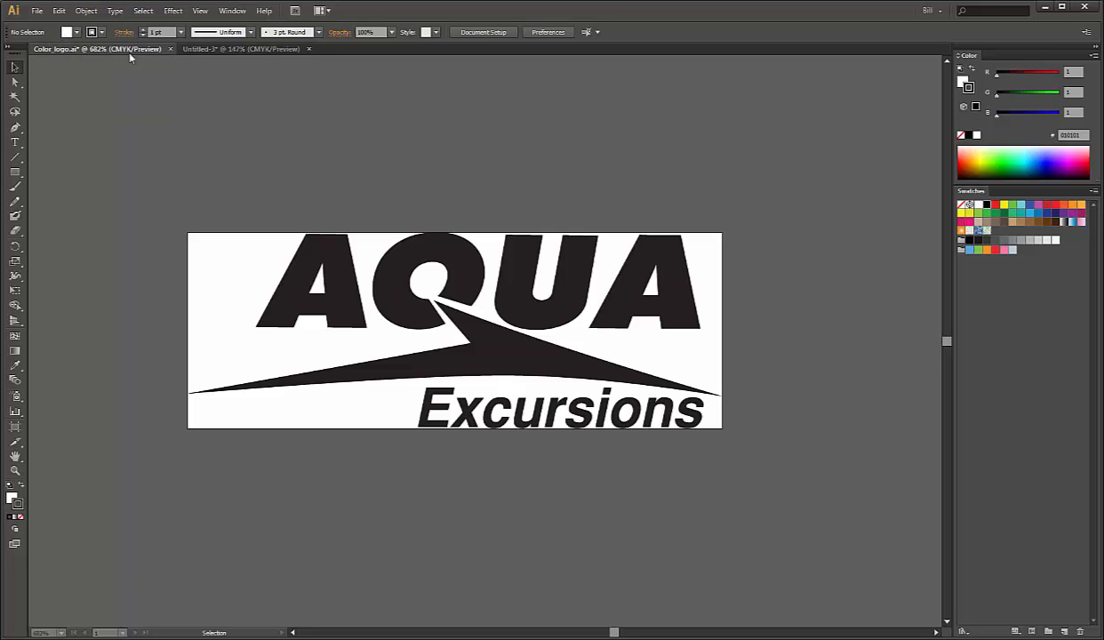
{"action": "left_click", "coordinate": [247, 48]}
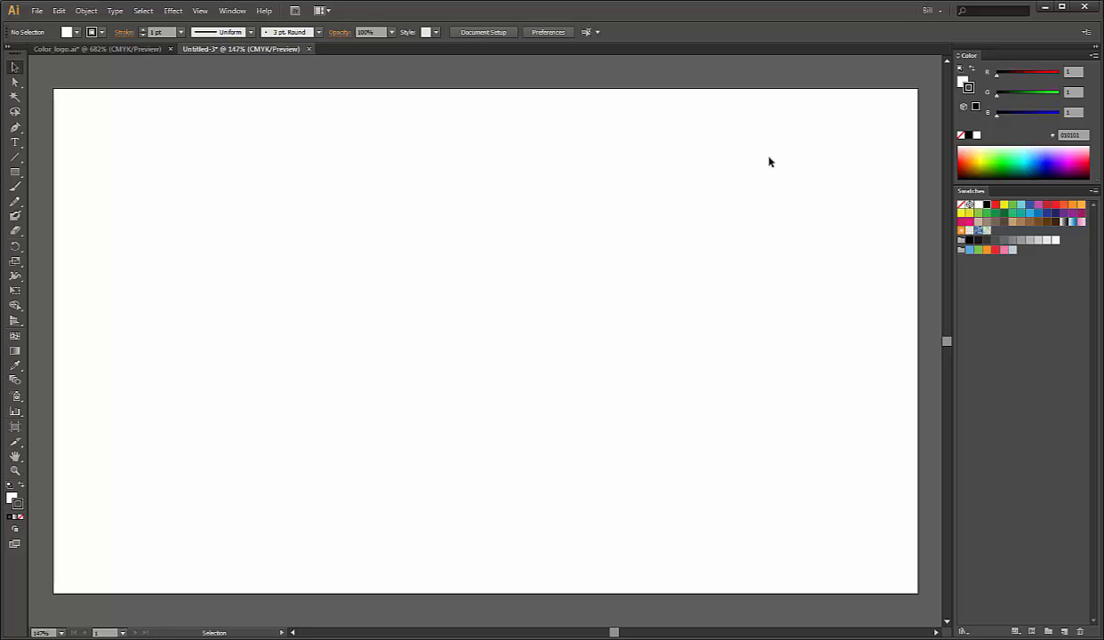
{"action": "left_click", "coordinate": [308, 50]}
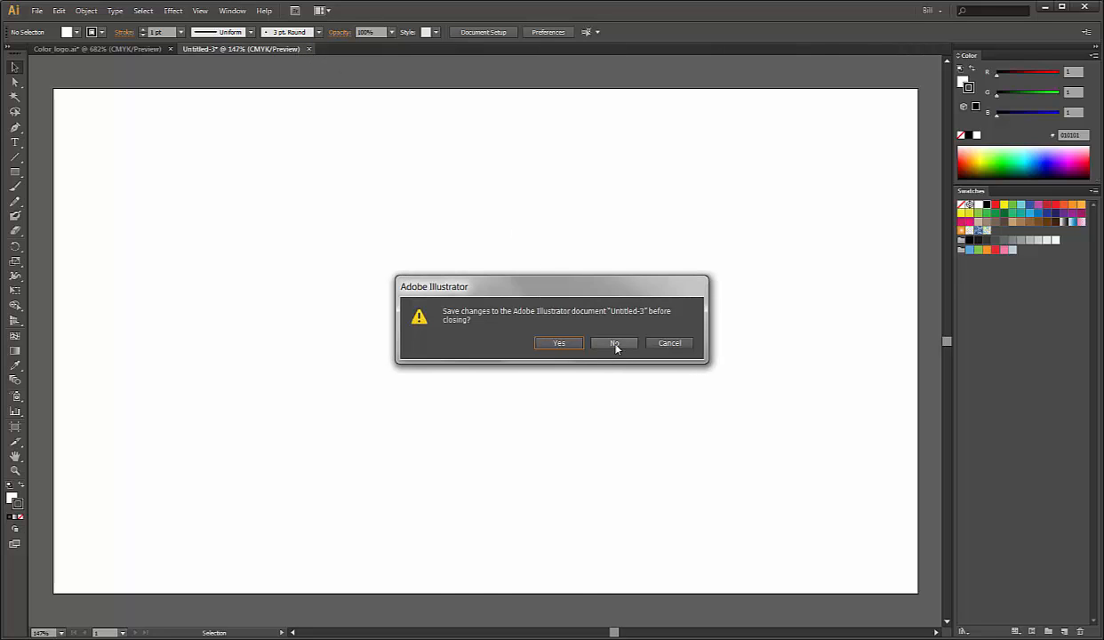
{"action": "left_click", "coordinate": [615, 344]}
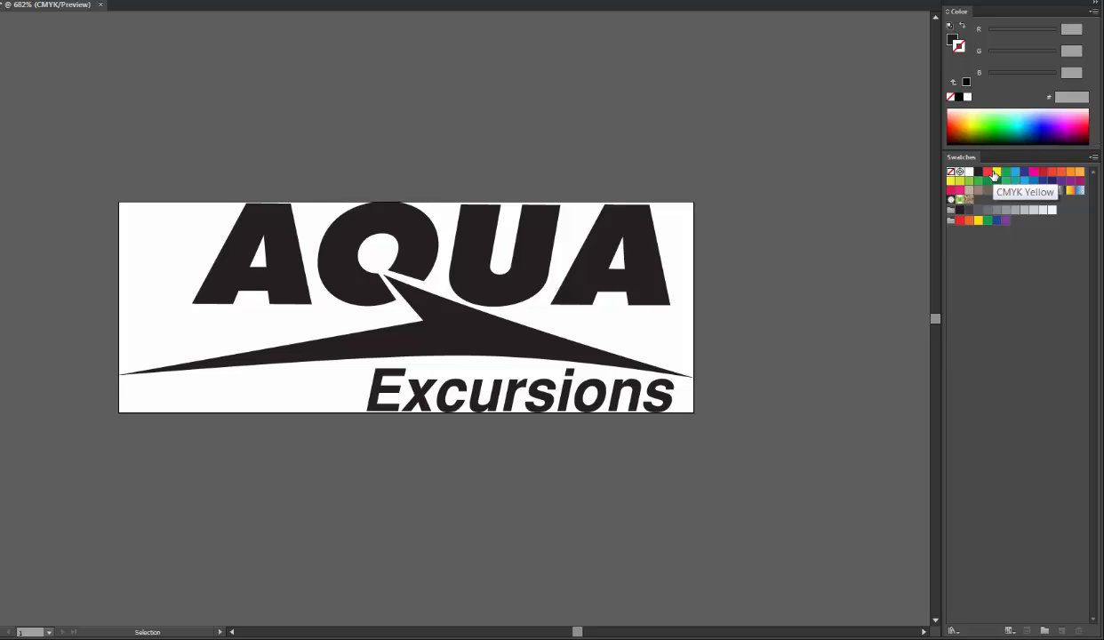
- Select all unused swatches in the logo document and delete them
{"action": "left_click", "coordinate": [1094, 158]}
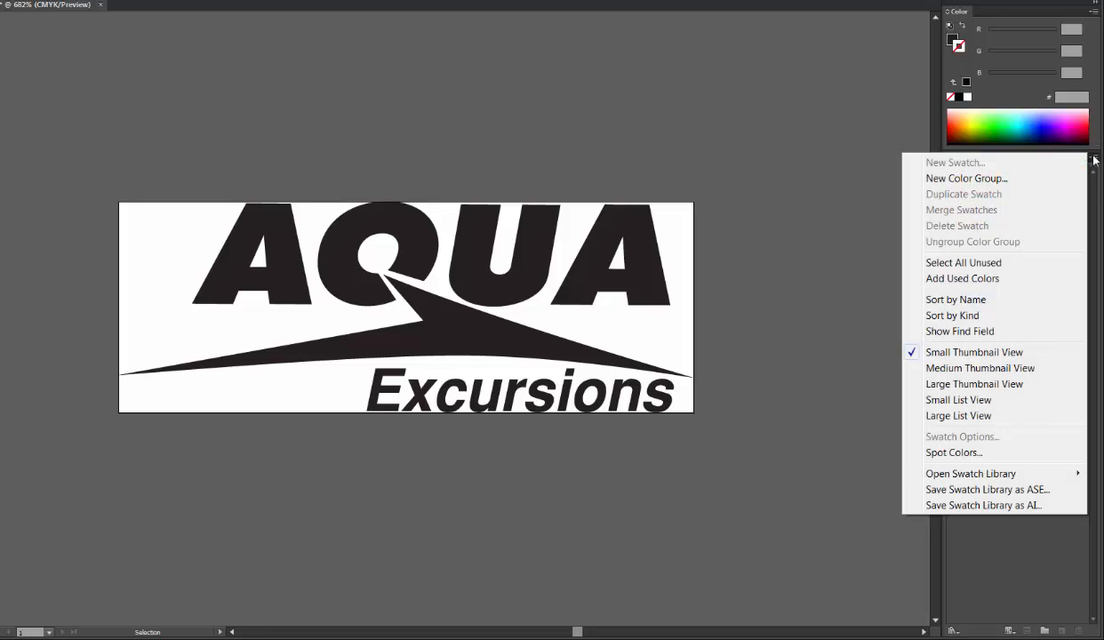
{"action": "left_click", "coordinate": [966, 263]}
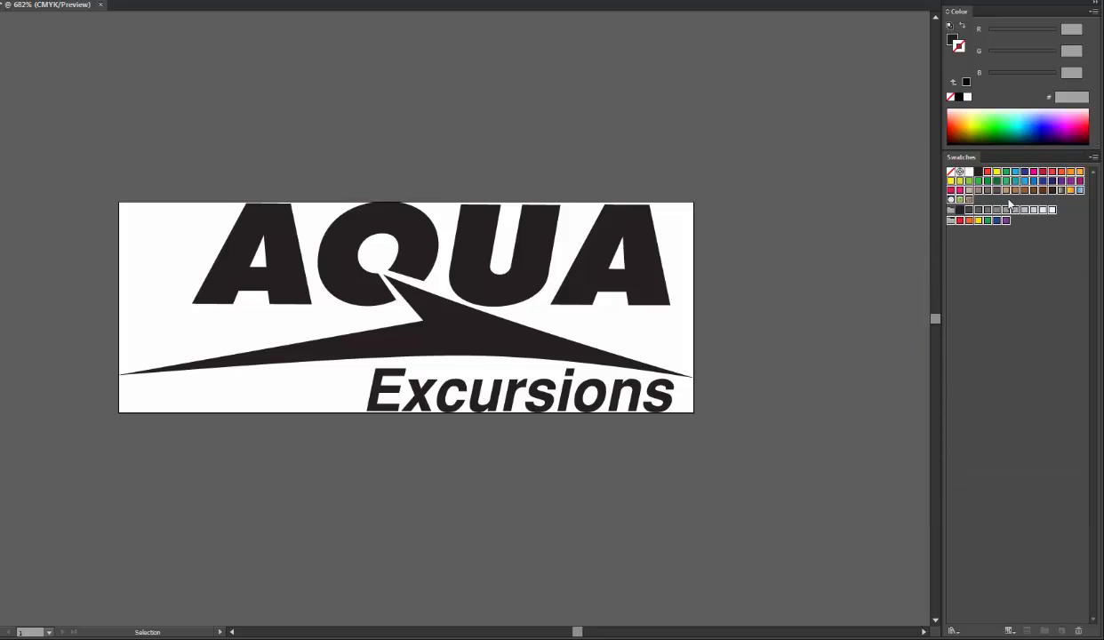
{"action": "left_click", "coordinate": [1076, 631]}
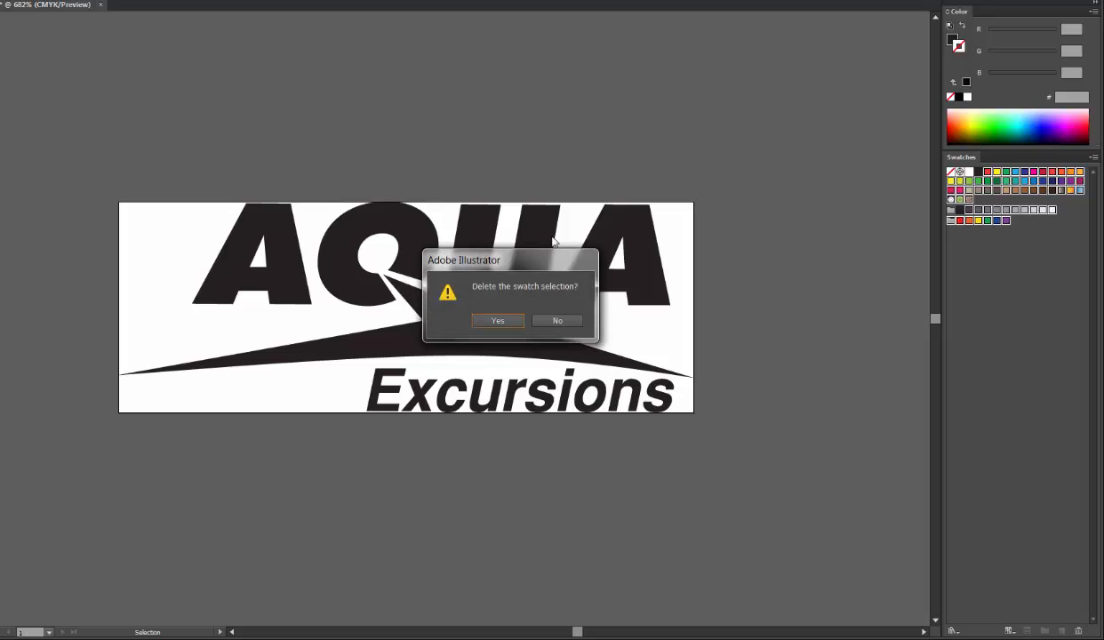
{"action": "left_click", "coordinate": [495, 321]}
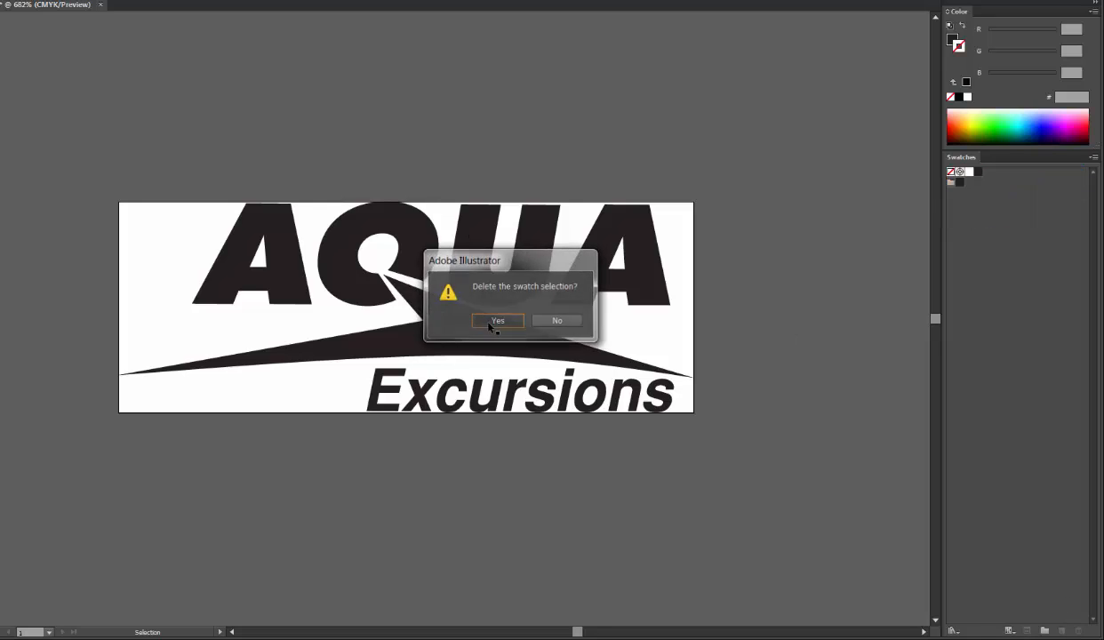
- Delete the remaining color group together with its black swatch
{"action": "left_click", "coordinate": [951, 183]}
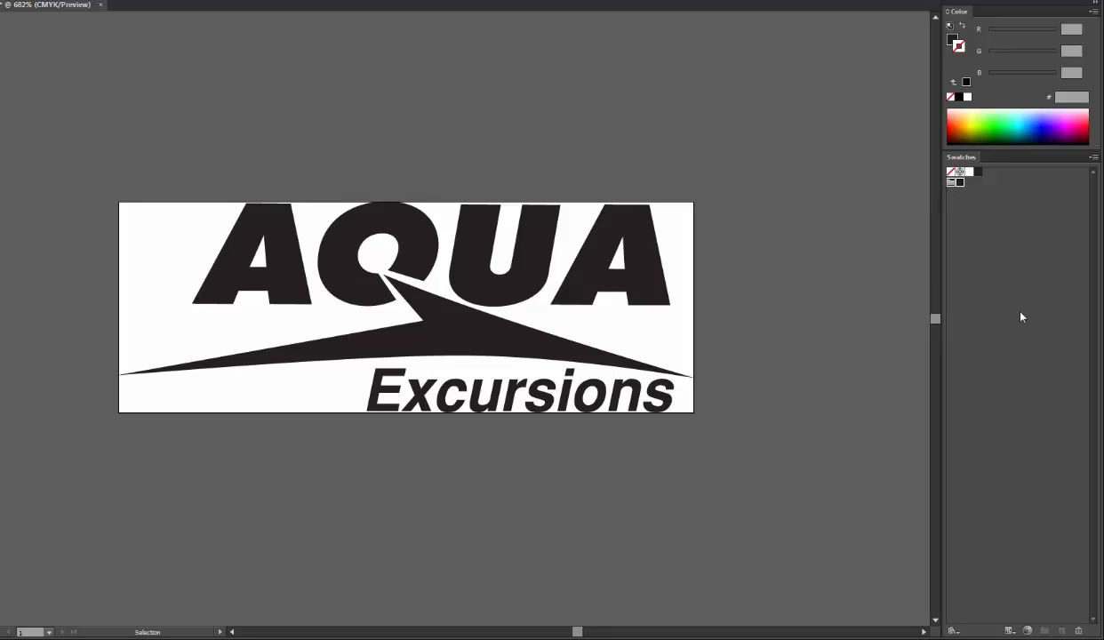
{"action": "left_click", "coordinate": [1078, 630]}
{"action": "left_click", "coordinate": [498, 320]}
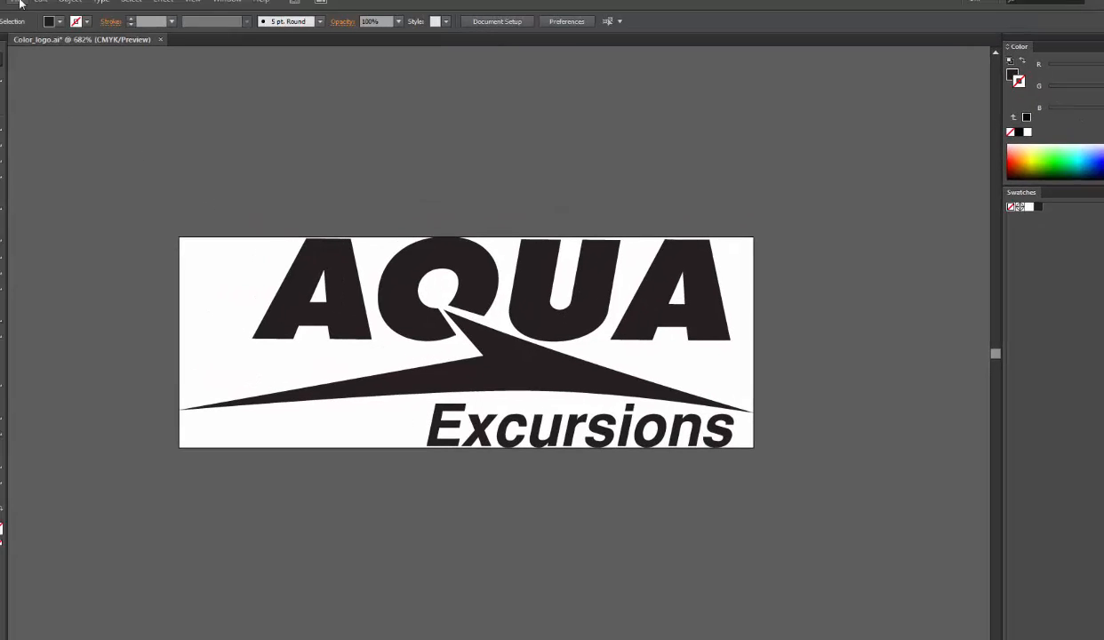
- Begin saving the logo under a new name, creating and entering a Logos folder on the Desktop
{"action": "left_click", "coordinate": [39, 12]}
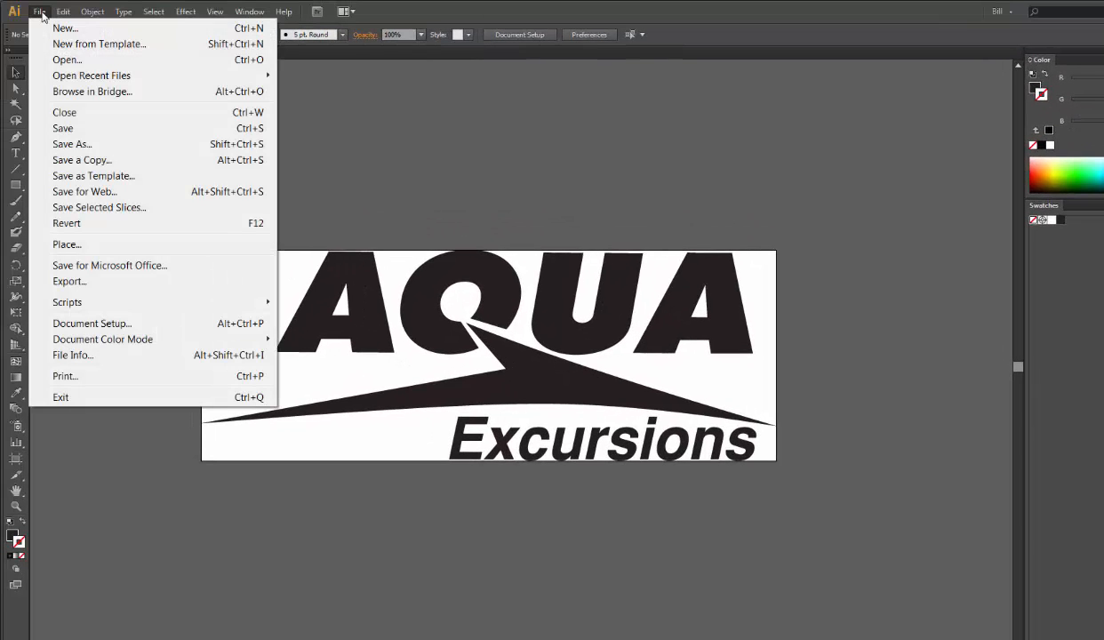
{"action": "left_click", "coordinate": [84, 147]}
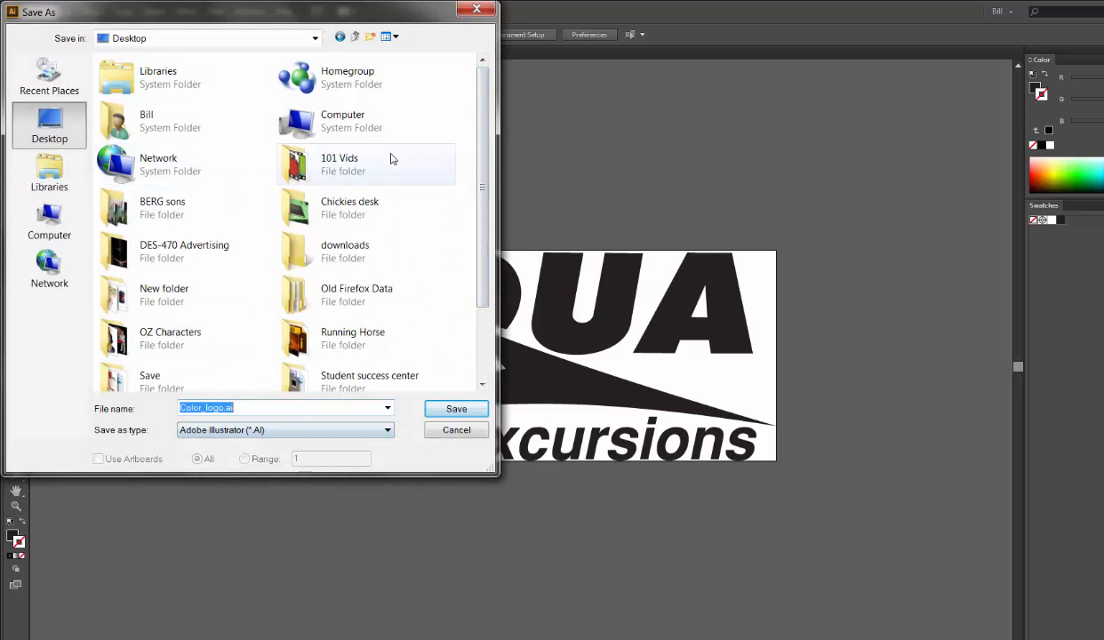
{"action": "left_click", "coordinate": [370, 36]}
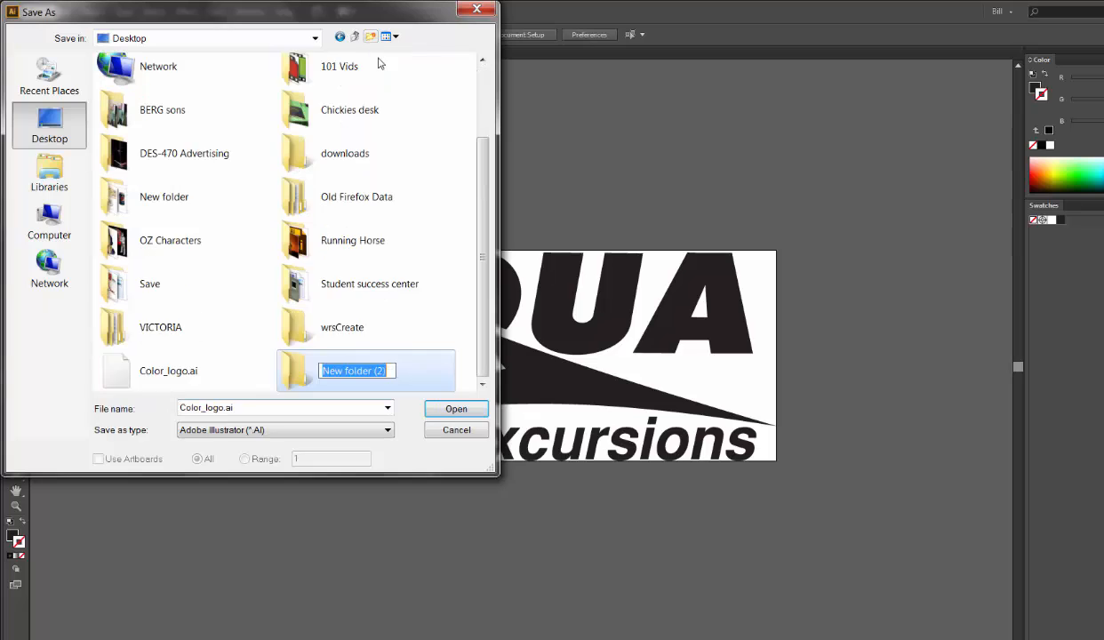
{"action": "type", "text": "Logos"}
{"action": "left_click", "coordinate": [442, 407]}
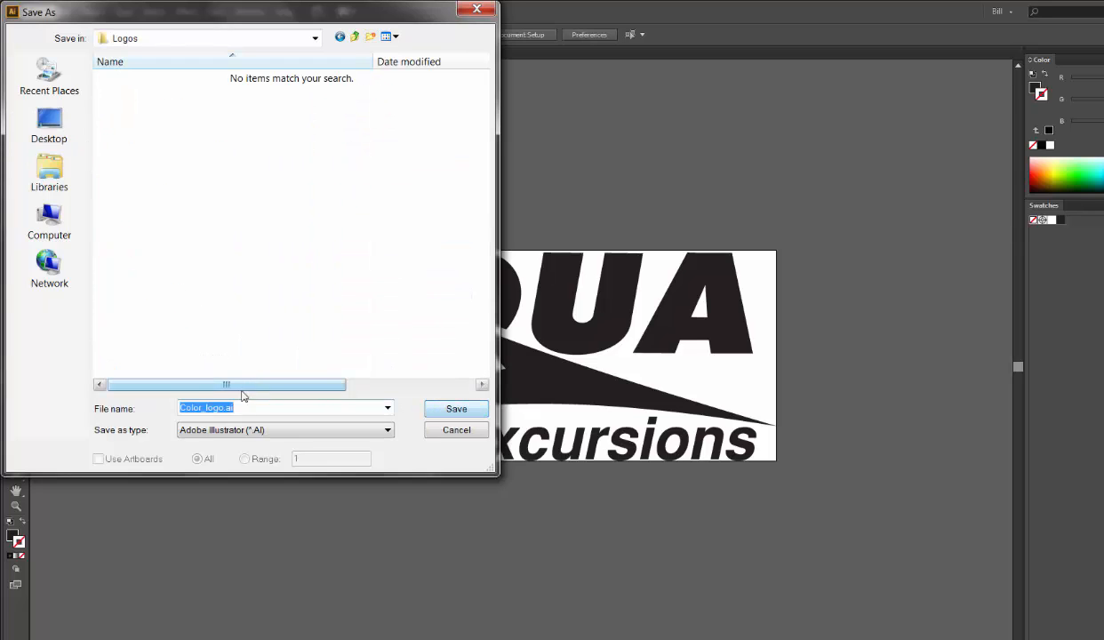
- Name the file Pantone_logo.ai and save it with the default Illustrator CS6 options
{"action": "left_click_drag", "start_coordinate": [203, 408], "coordinate": [173, 410]}
{"action": "type", "text": "Pantone"}
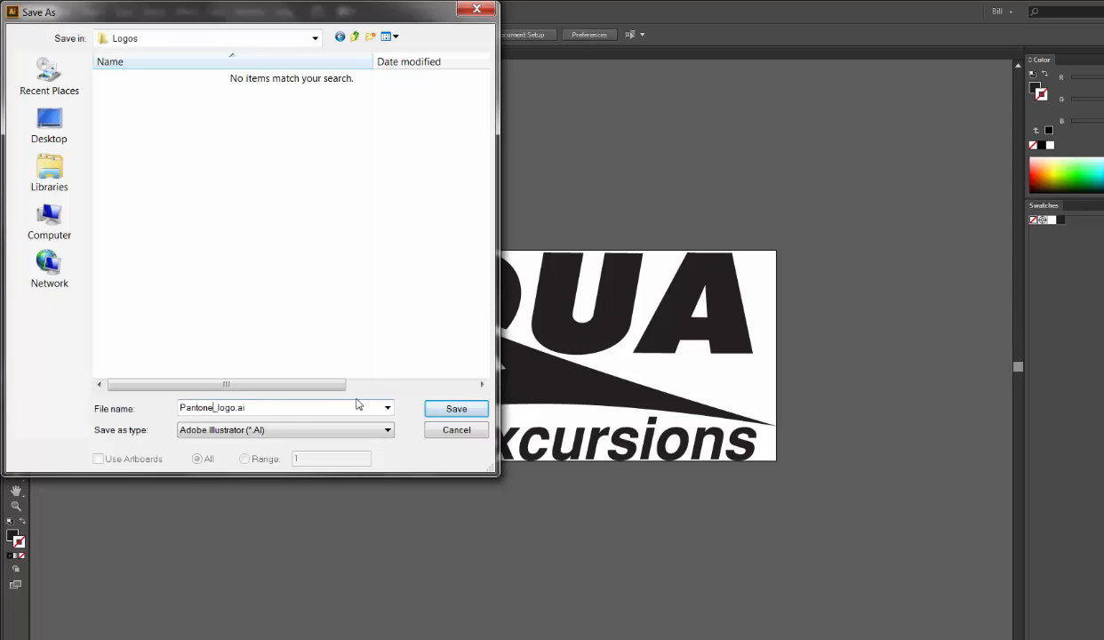
{"action": "left_click", "coordinate": [455, 412]}
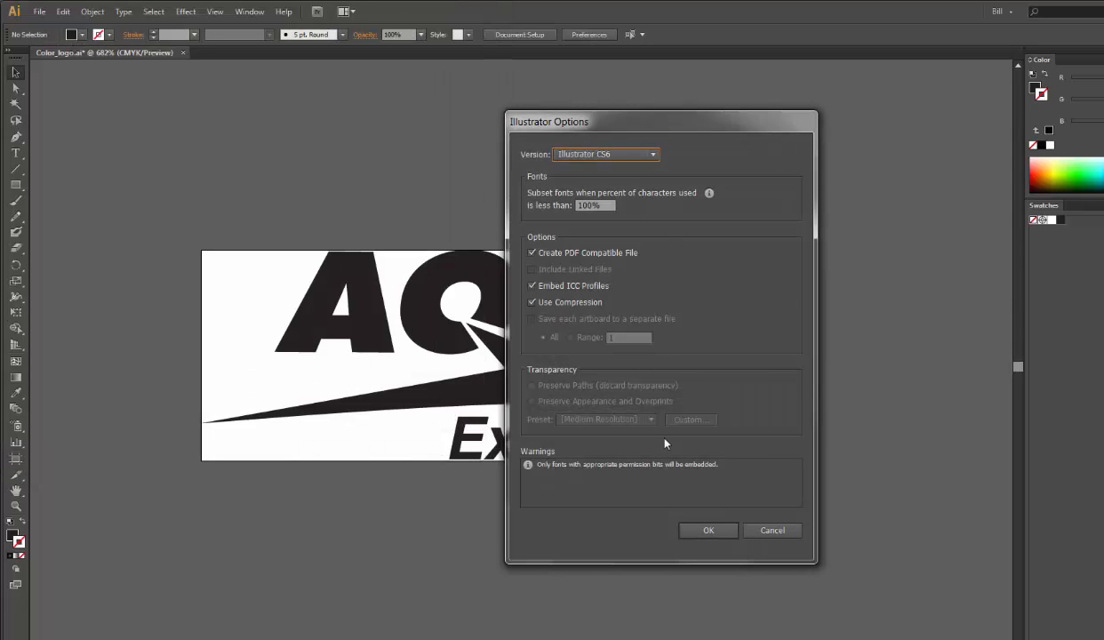
{"action": "left_click", "coordinate": [718, 536]}
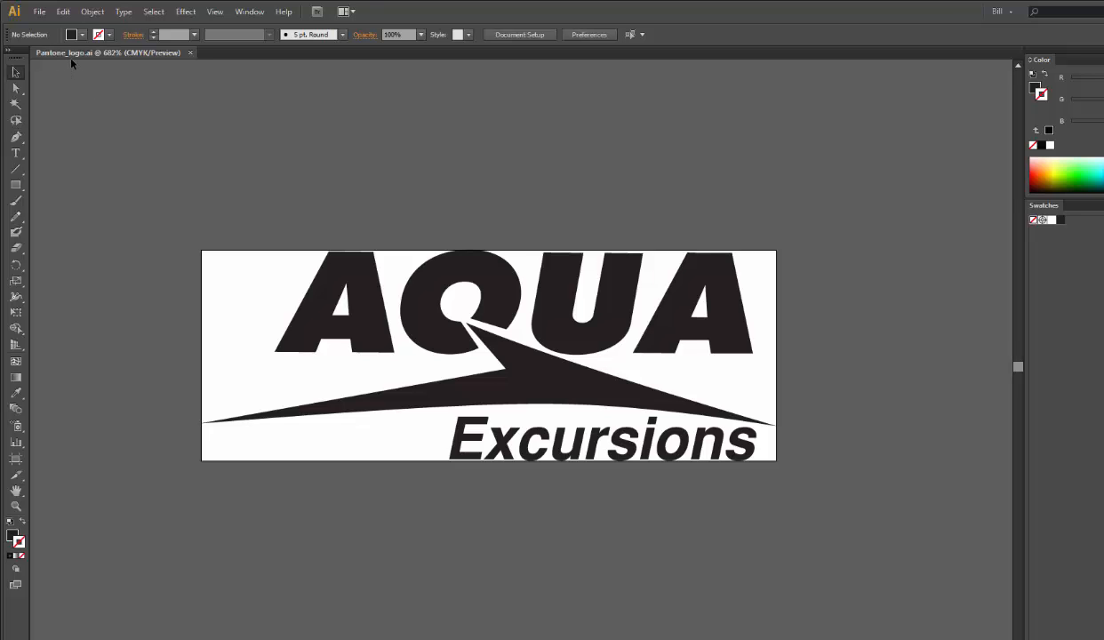
- Save another version in the Logos folder as Process_logo.ai with the default Illustrator CS6 options
{"action": "left_click", "coordinate": [40, 13]}
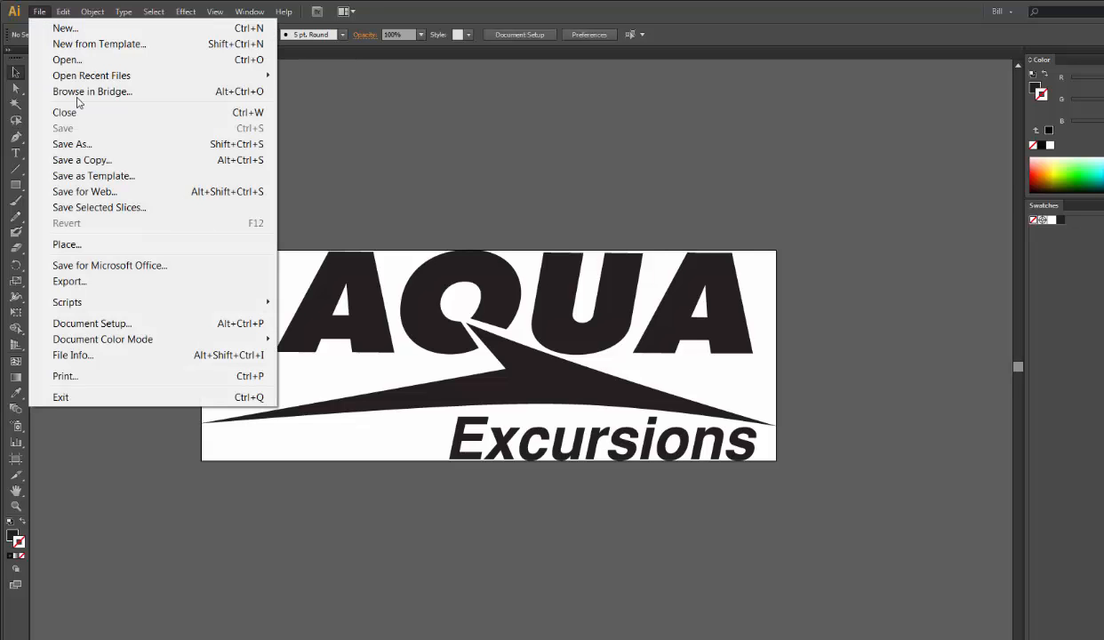
{"action": "left_click", "coordinate": [81, 145]}
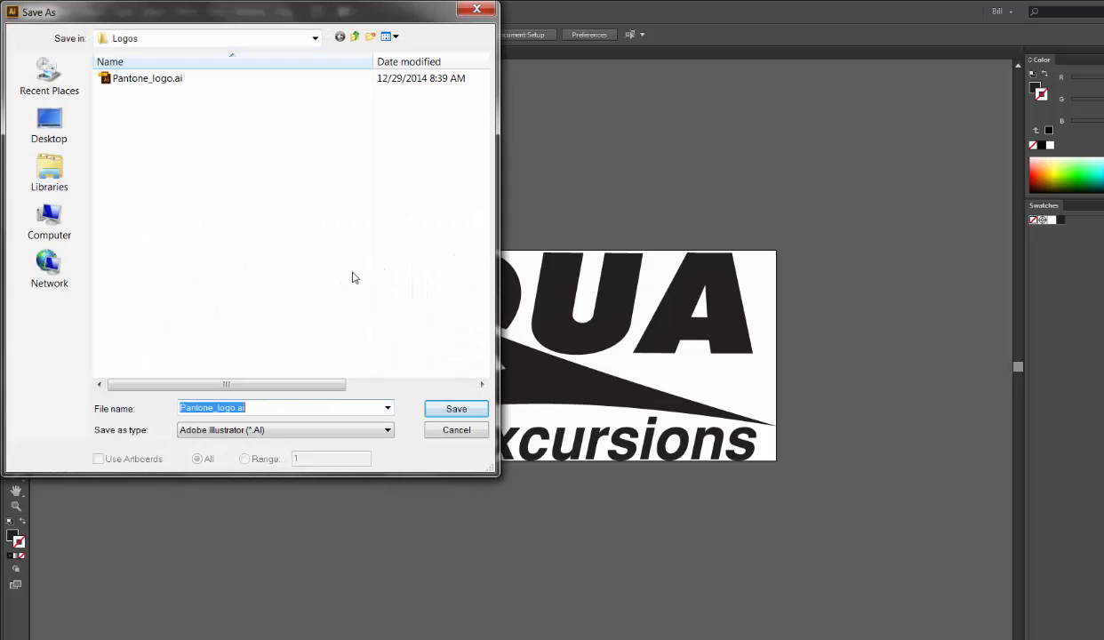
{"action": "left_click", "coordinate": [205, 407]}
{"action": "left_click_drag", "start_coordinate": [210, 408], "coordinate": [171, 405]}
{"action": "type", "text": "Process"}
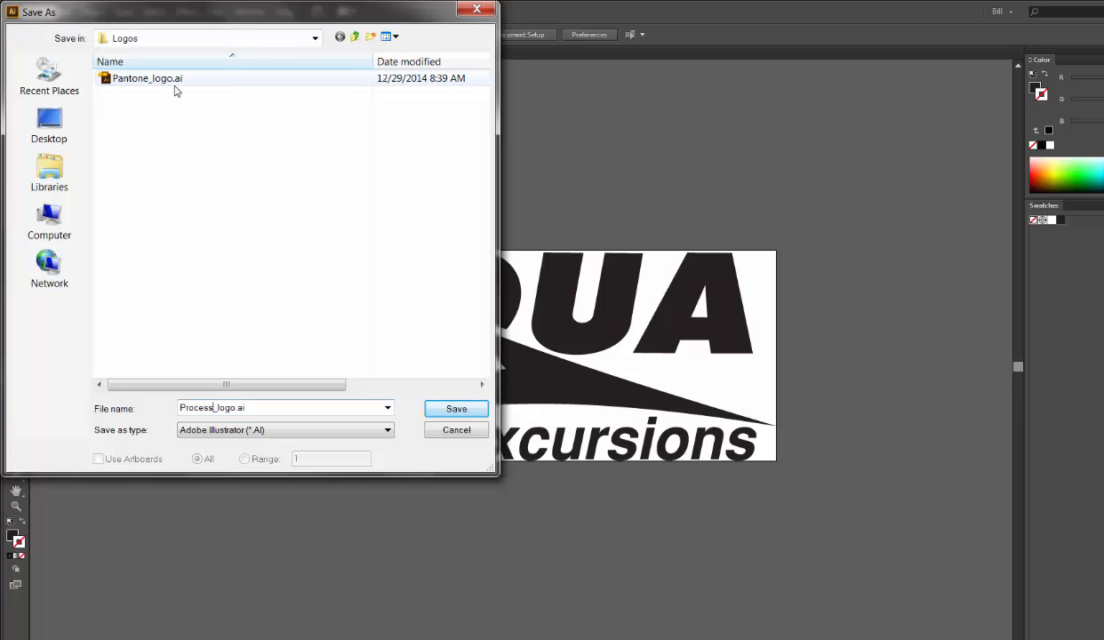
{"action": "left_click", "coordinate": [436, 409]}
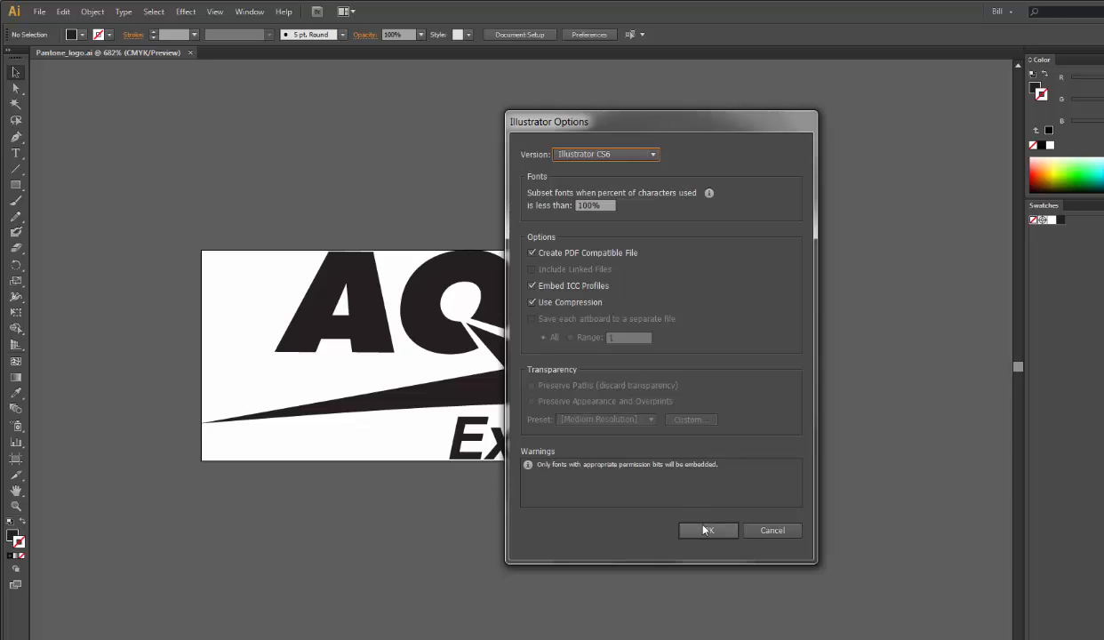
{"action": "left_click", "coordinate": [704, 530]}
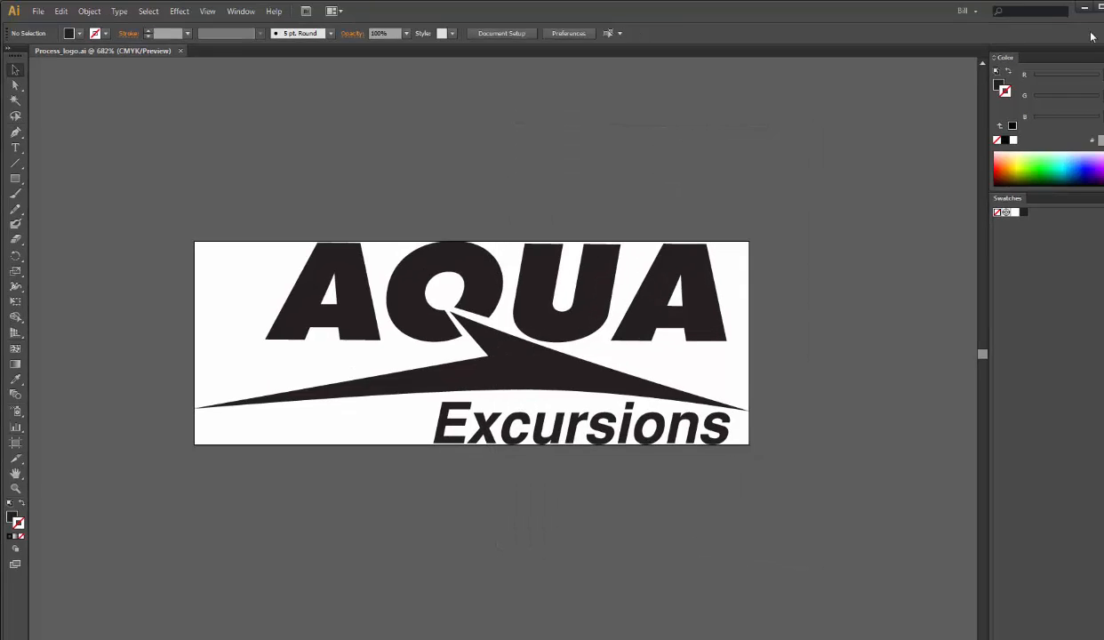
- Switch to the Windows desktop, move the Logos folder to an empty area near the middle, and open it
{"action": "left_click", "coordinate": [1045, 8]}
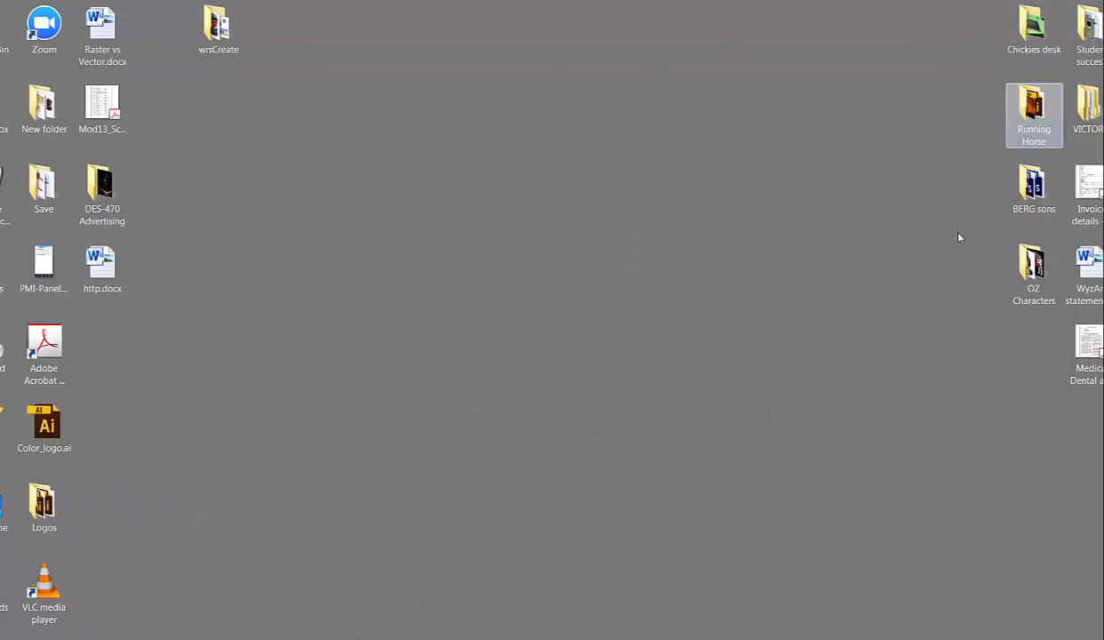
{"action": "left_click_drag", "start_coordinate": [31, 500], "coordinate": [613, 261]}
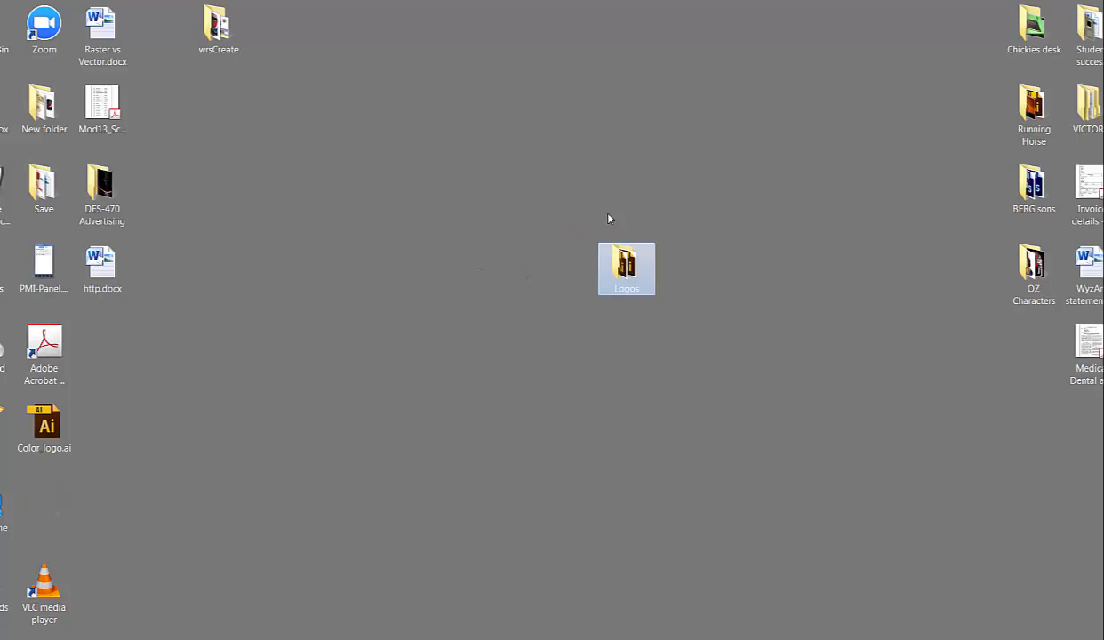
{"action": "double_click", "coordinate": [625, 267]}
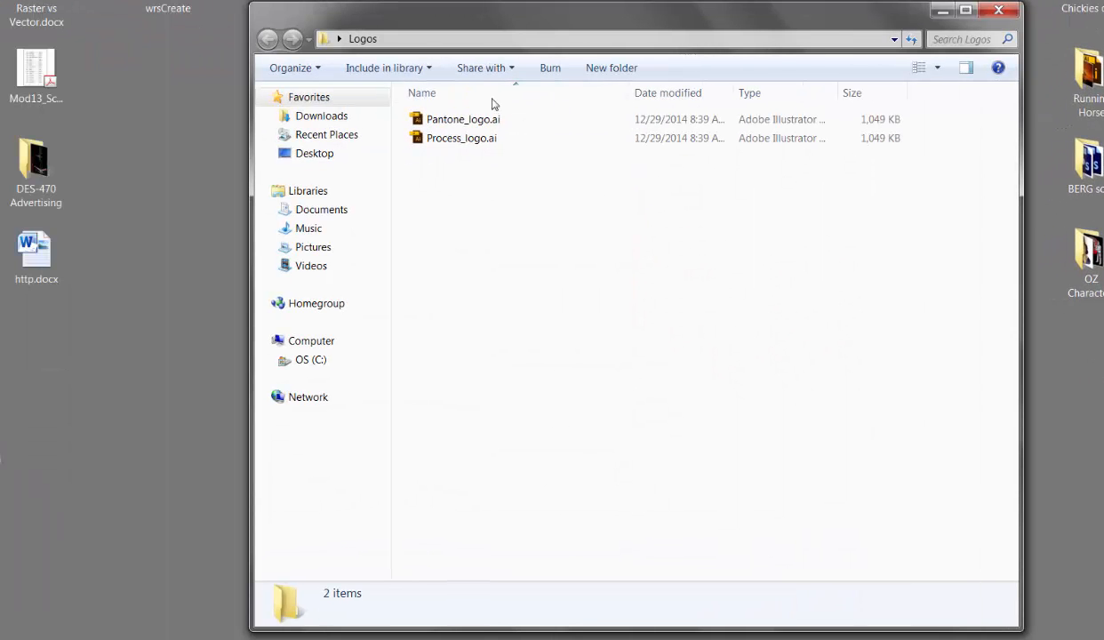
- Switch back to Illustrator by opening Process_logo.ai from the Logos folder, and close that document
{"action": "double_click", "coordinate": [485, 138]}
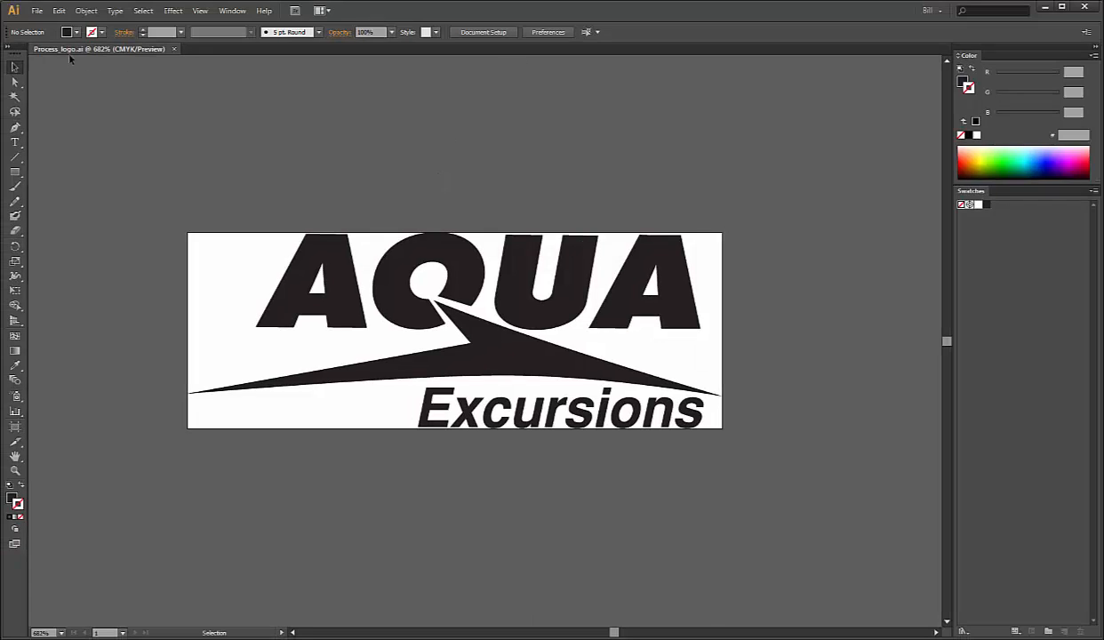
{"action": "left_click", "coordinate": [174, 51]}
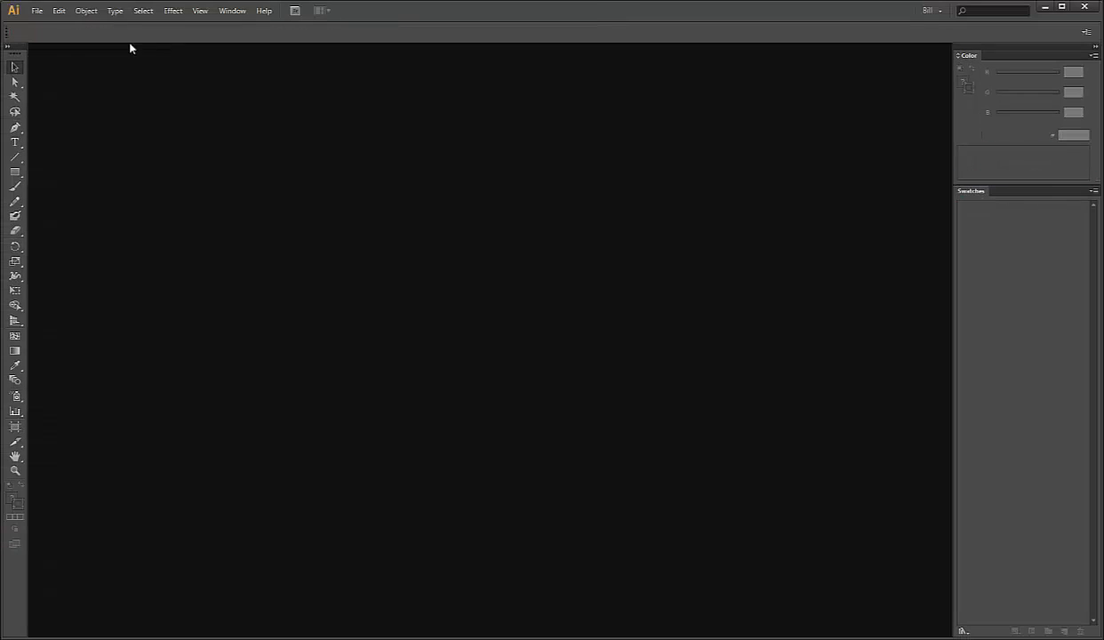
- Open Pantone_logo.ai from the Logos folder
{"action": "left_click", "coordinate": [37, 11]}
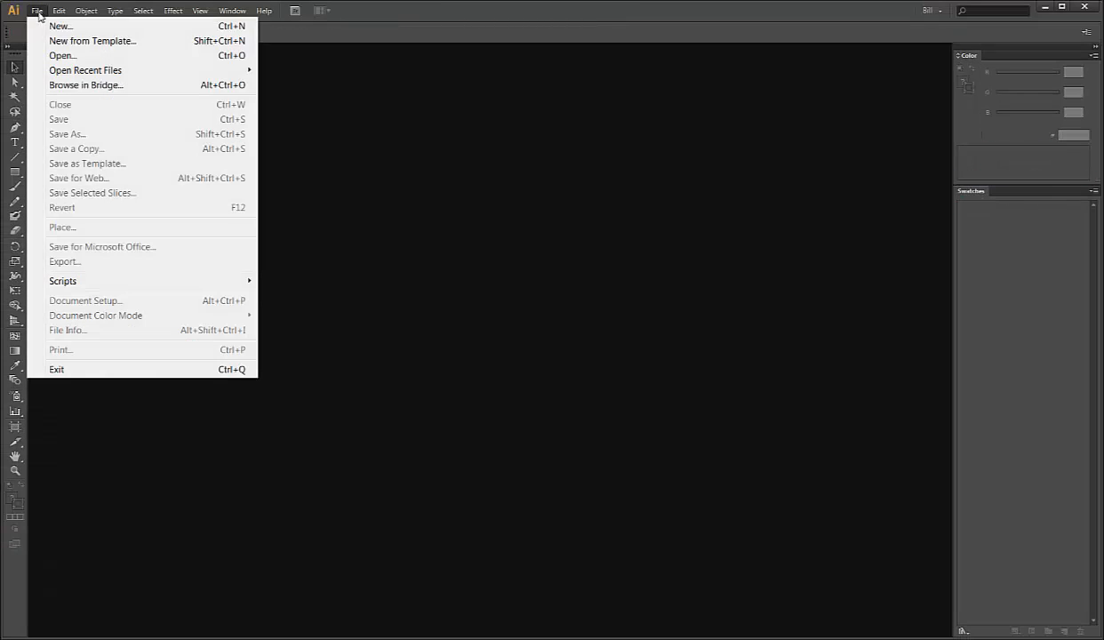
{"action": "left_click", "coordinate": [53, 56]}
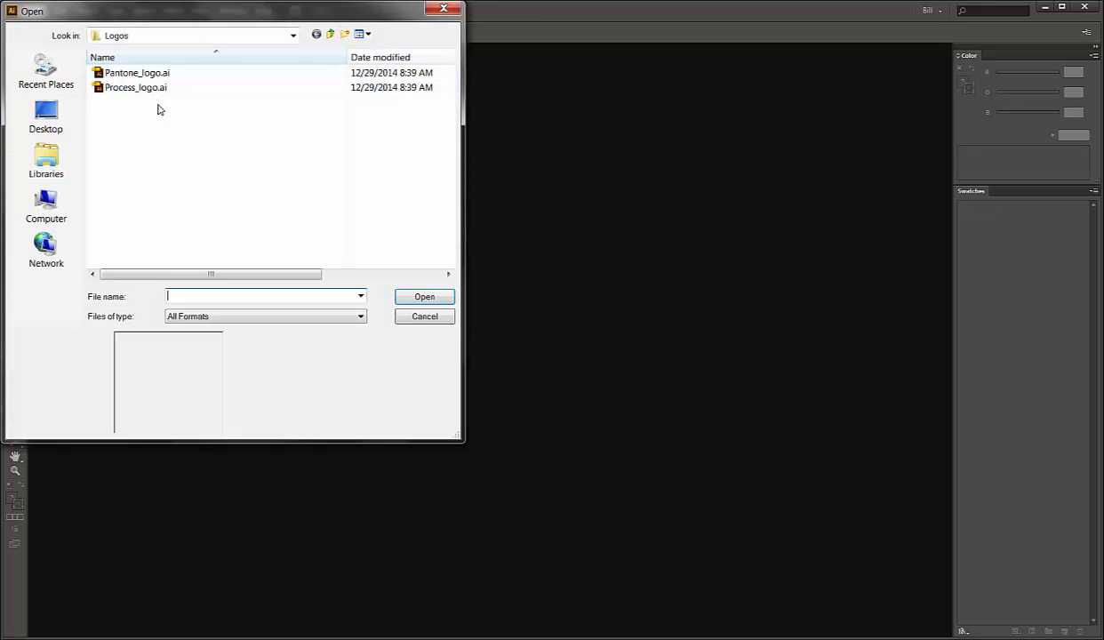
{"action": "left_click", "coordinate": [115, 73]}
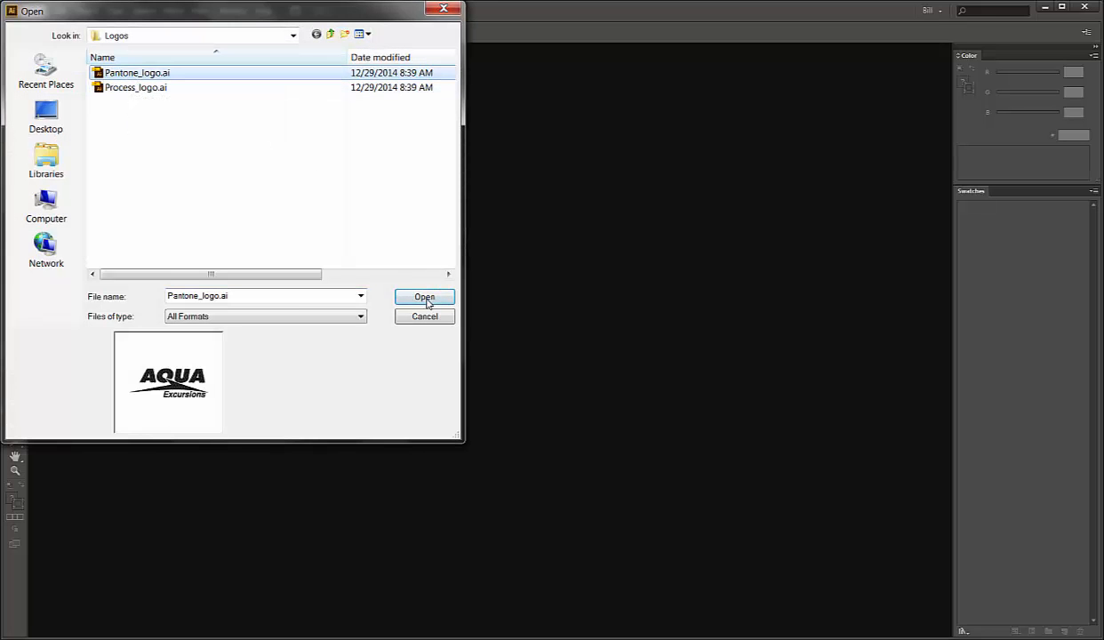
{"action": "left_click", "coordinate": [424, 297]}
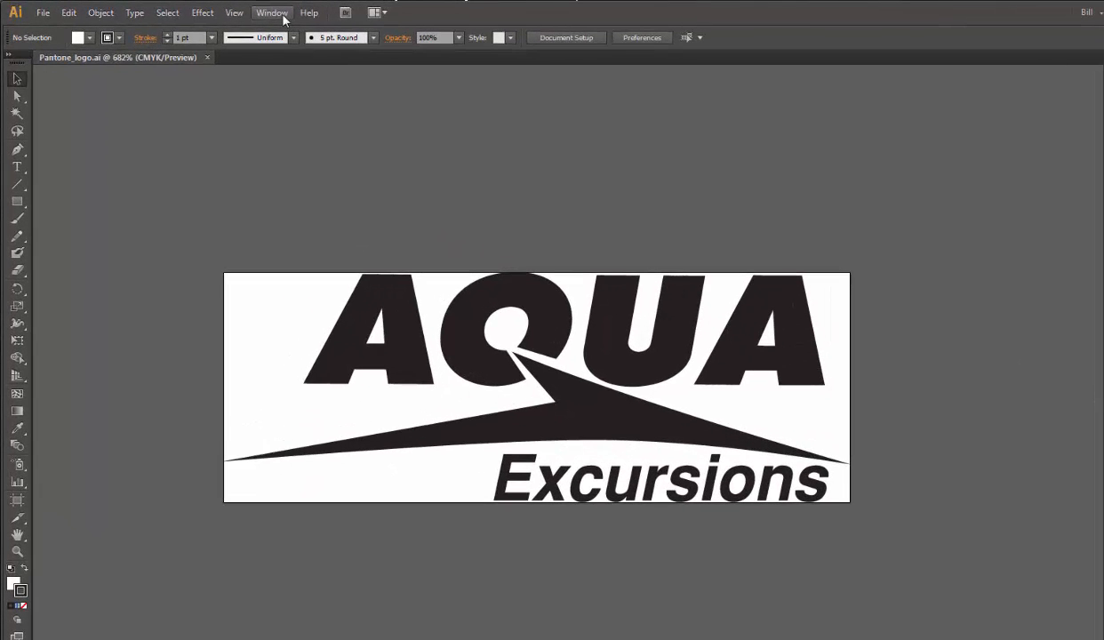
- Load the PANTONE+ CMYK Coated color book, place its panel beside the logo, and enlarge it to show more swatches
{"action": "left_click", "coordinate": [273, 13]}
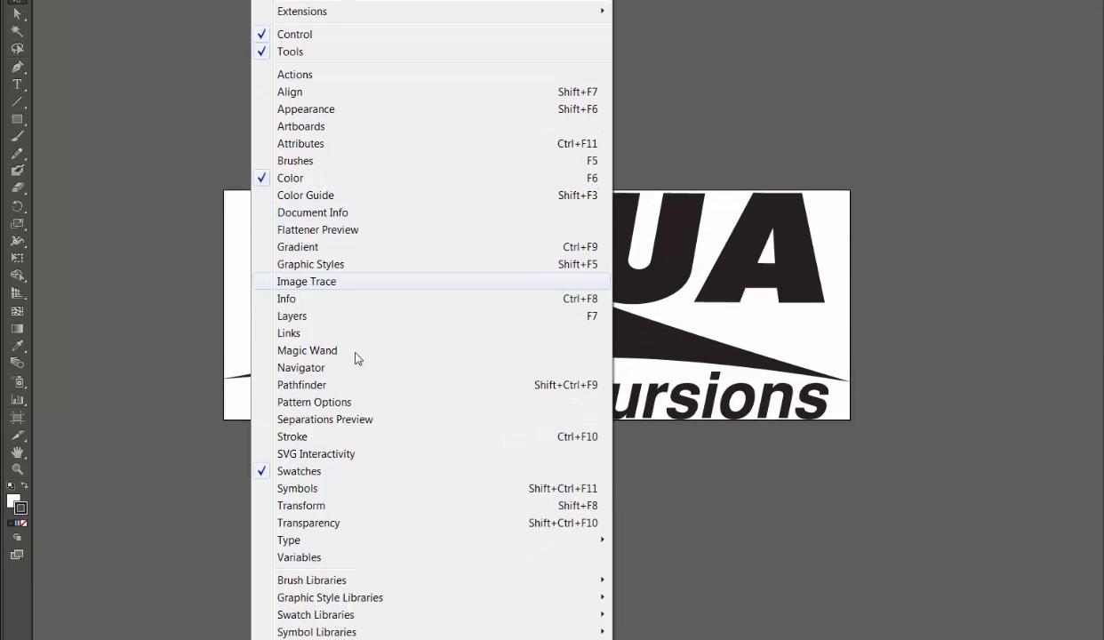
{"action": "mouse_move", "coordinate": [397, 598]}
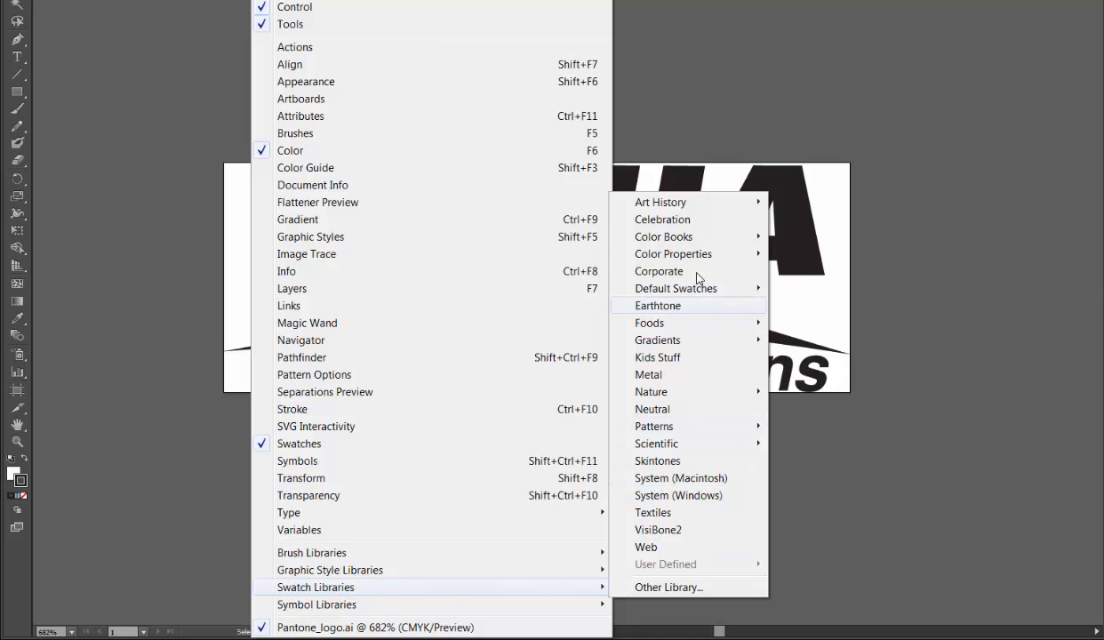
{"action": "mouse_move", "coordinate": [692, 240]}
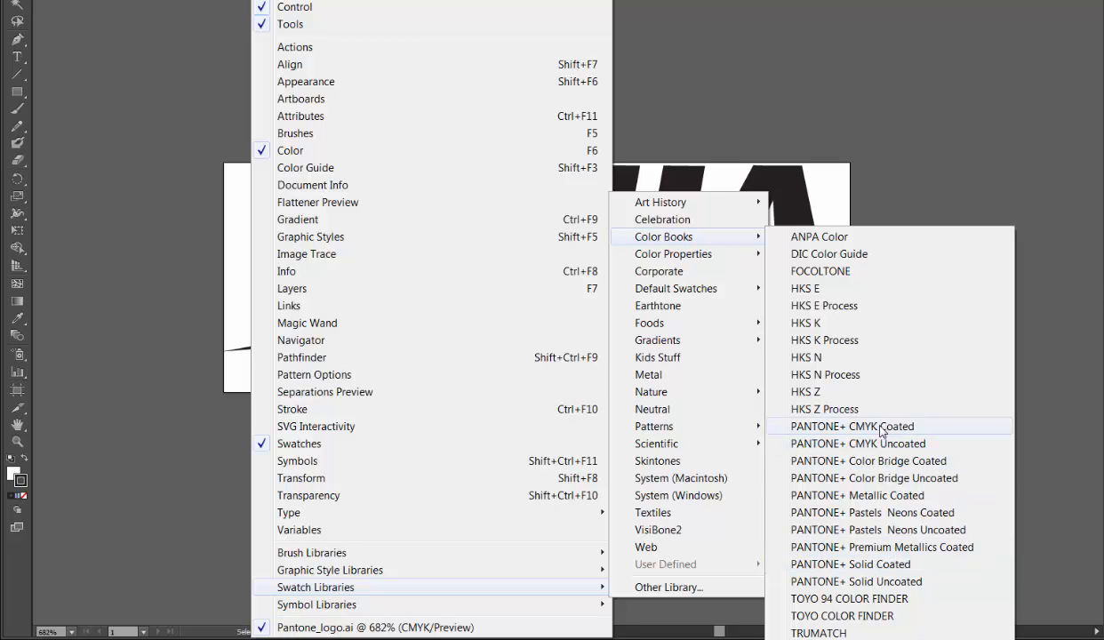
{"action": "left_click", "coordinate": [882, 433]}
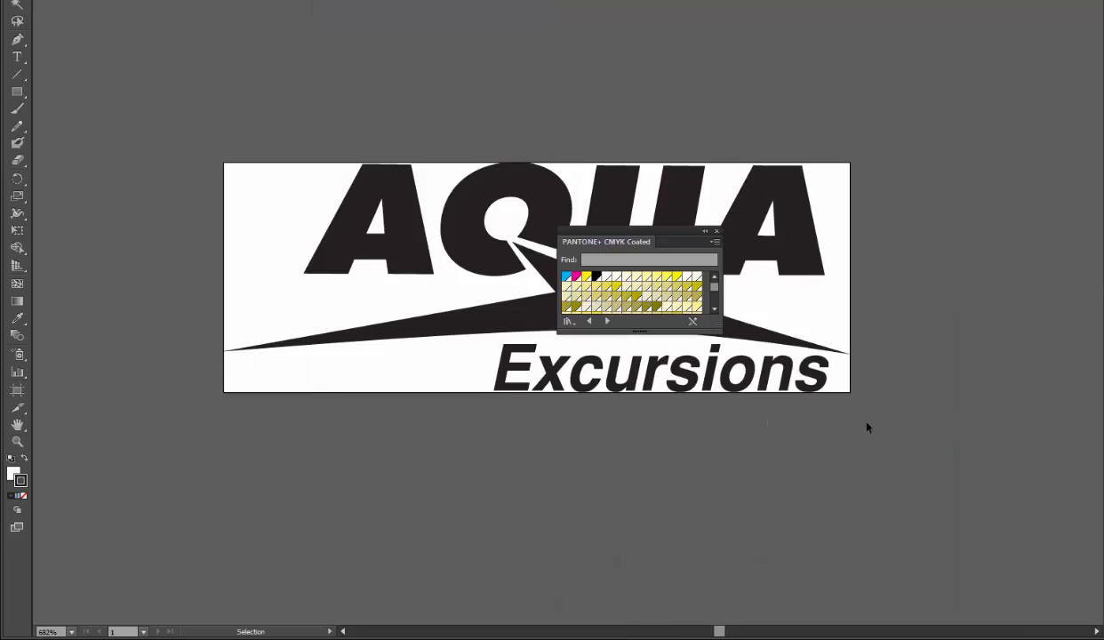
{"action": "left_click_drag", "start_coordinate": [578, 242], "coordinate": [891, 87]}
{"action": "left_click_drag", "start_coordinate": [952, 176], "coordinate": [949, 353]}
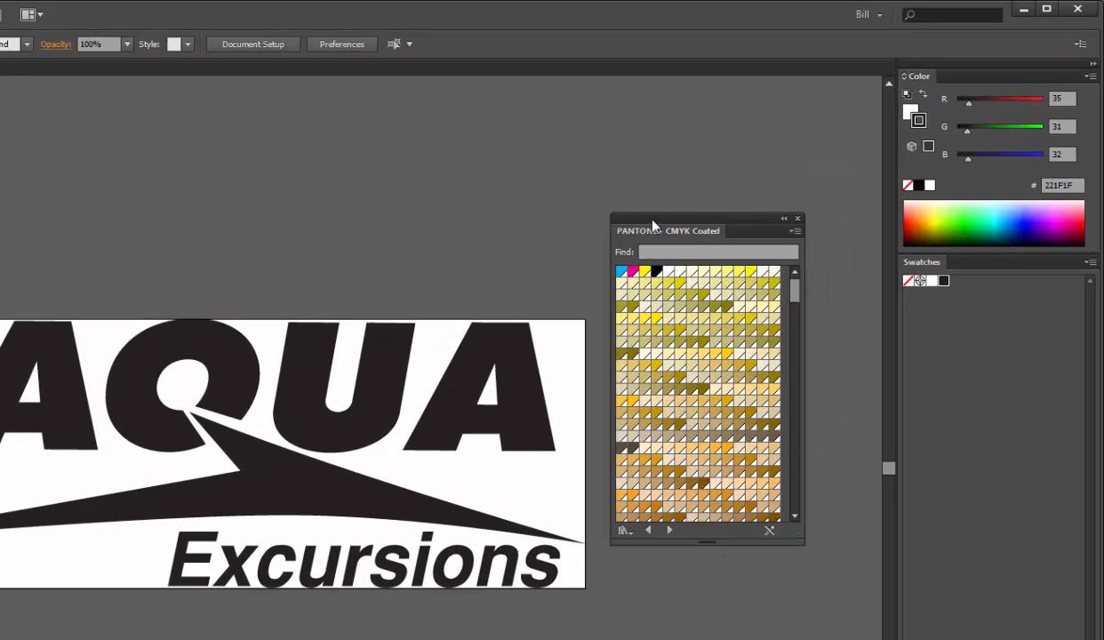
{"action": "left_click_drag", "start_coordinate": [653, 225], "coordinate": [680, 187]}
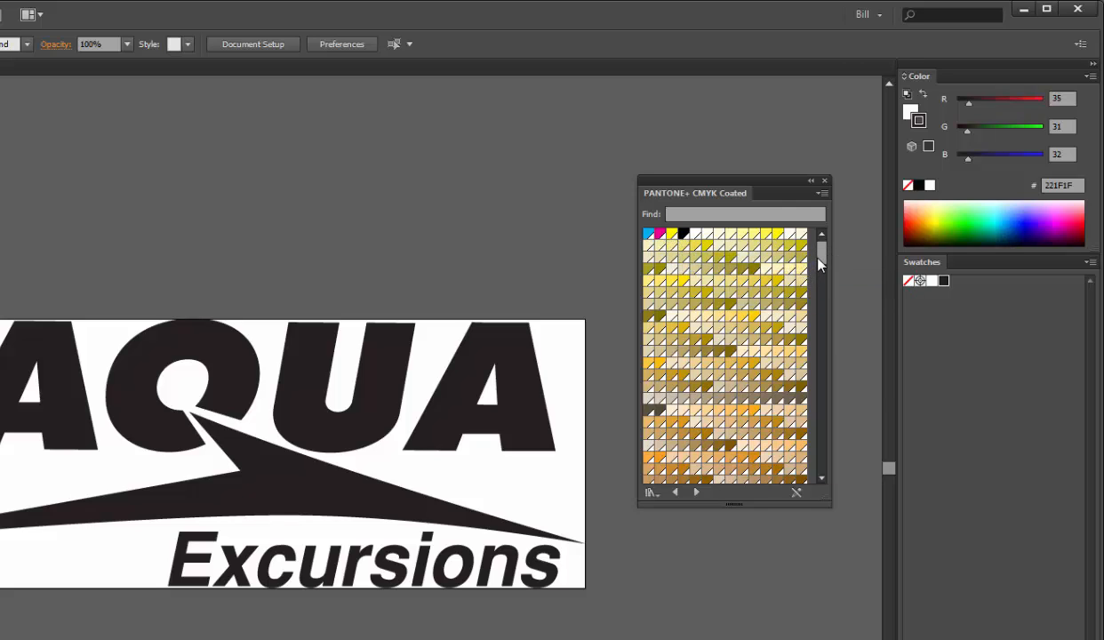
- Add the dark blue PANTONE P 103-8 C and light blue PANTONE P 104-4 C from the library to the document swatches
{"action": "left_click_drag", "start_coordinate": [818, 260], "coordinate": [821, 333]}
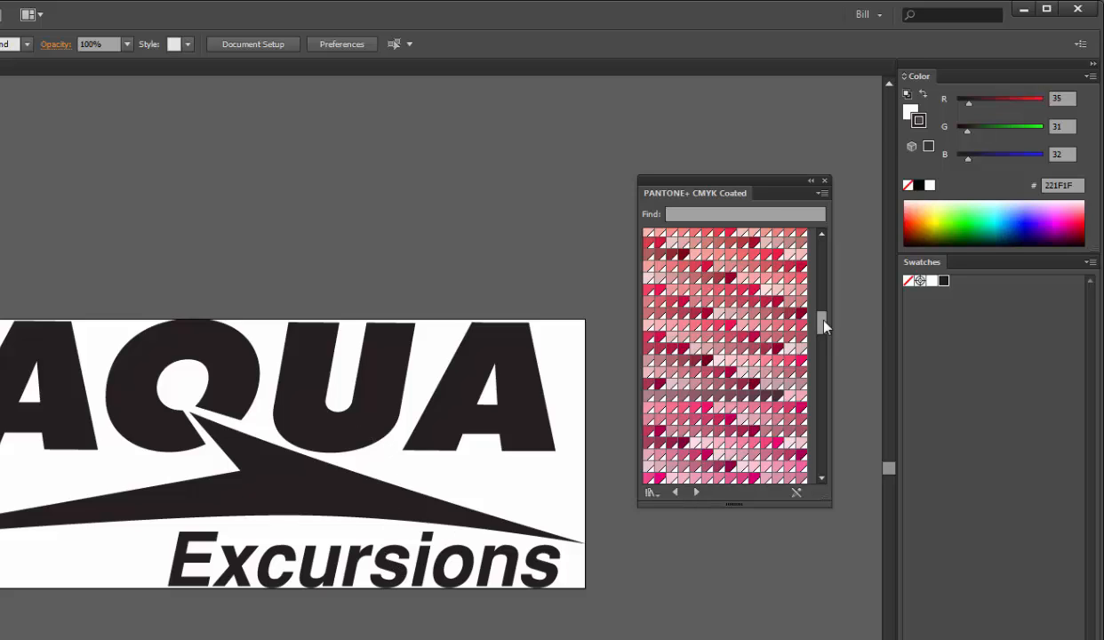
{"action": "left_click_drag", "start_coordinate": [822, 321], "coordinate": [824, 368]}
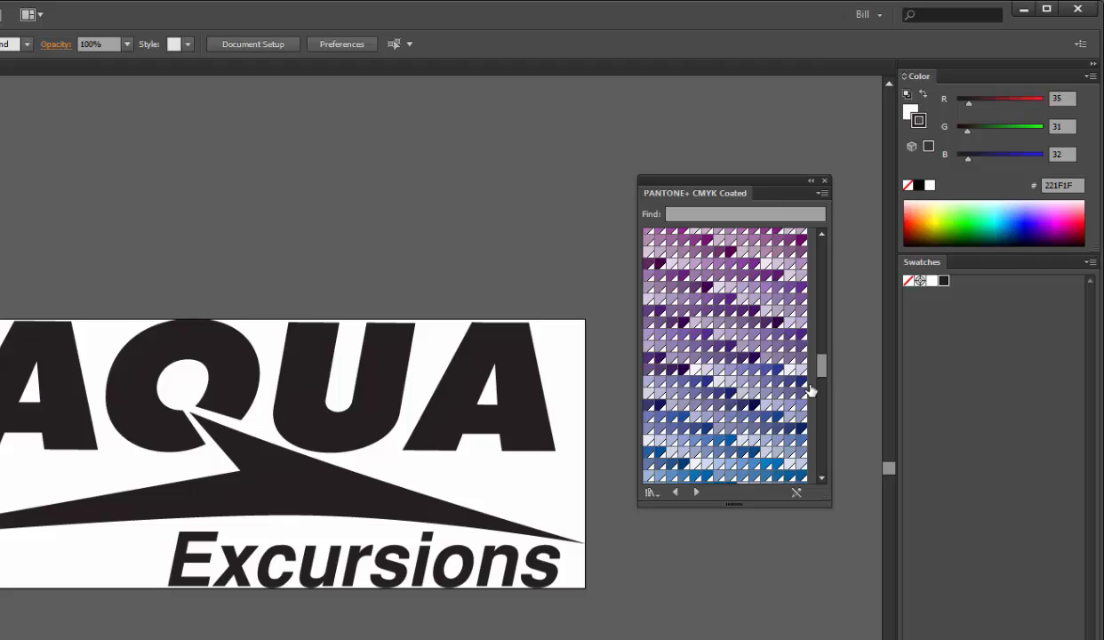
{"action": "left_click", "coordinate": [707, 429]}
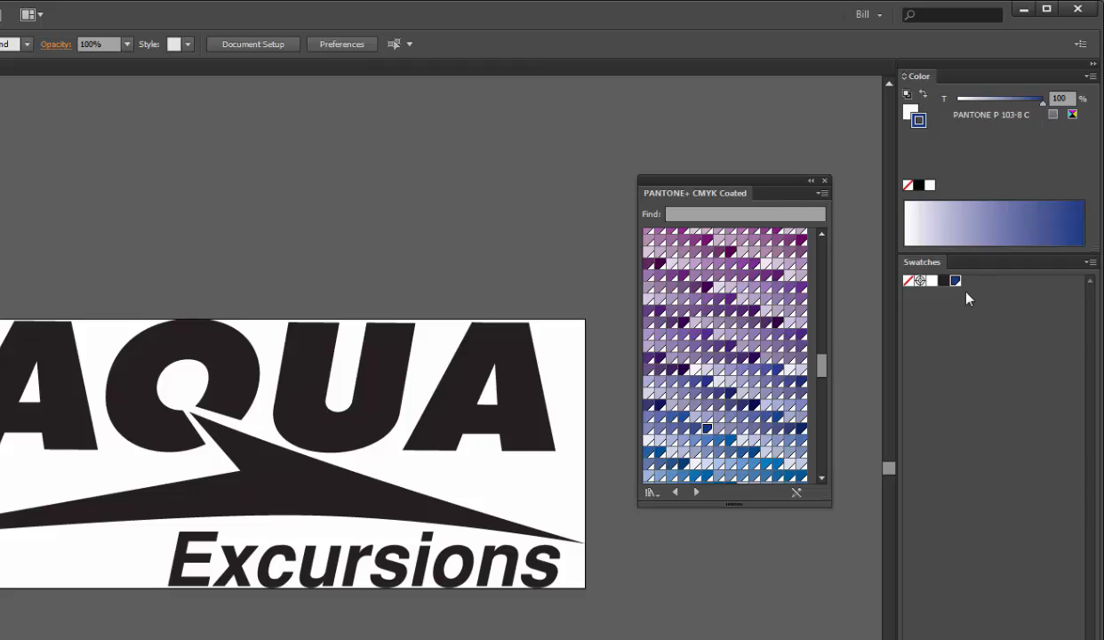
{"action": "scroll", "coordinate": [821, 371], "scroll_direction": "down", "scroll_amount": 2}
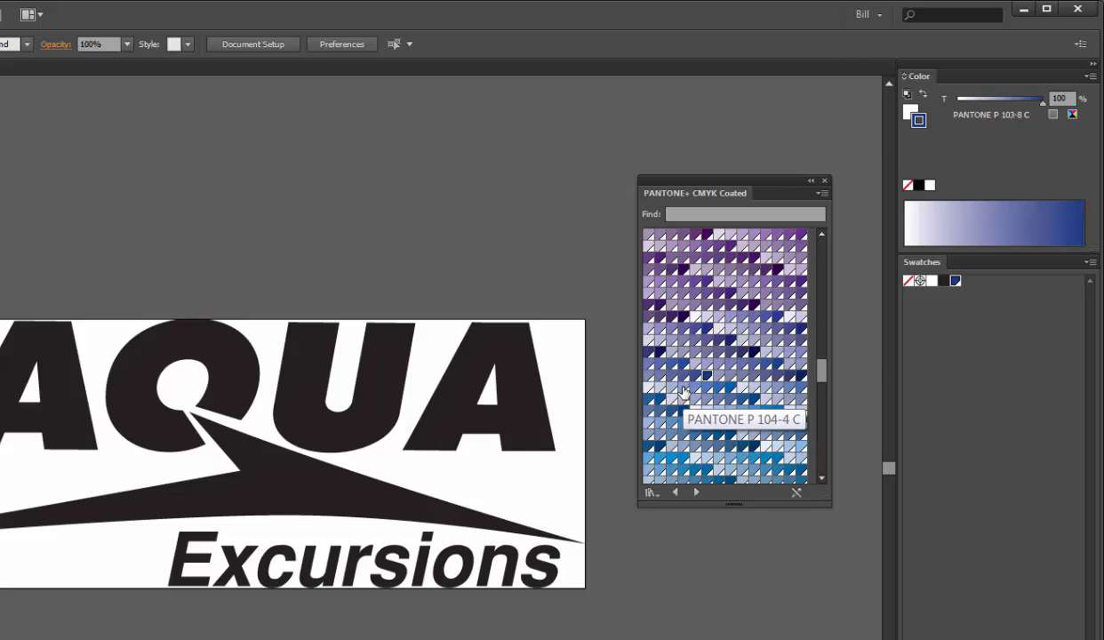
{"action": "left_click", "coordinate": [682, 389]}
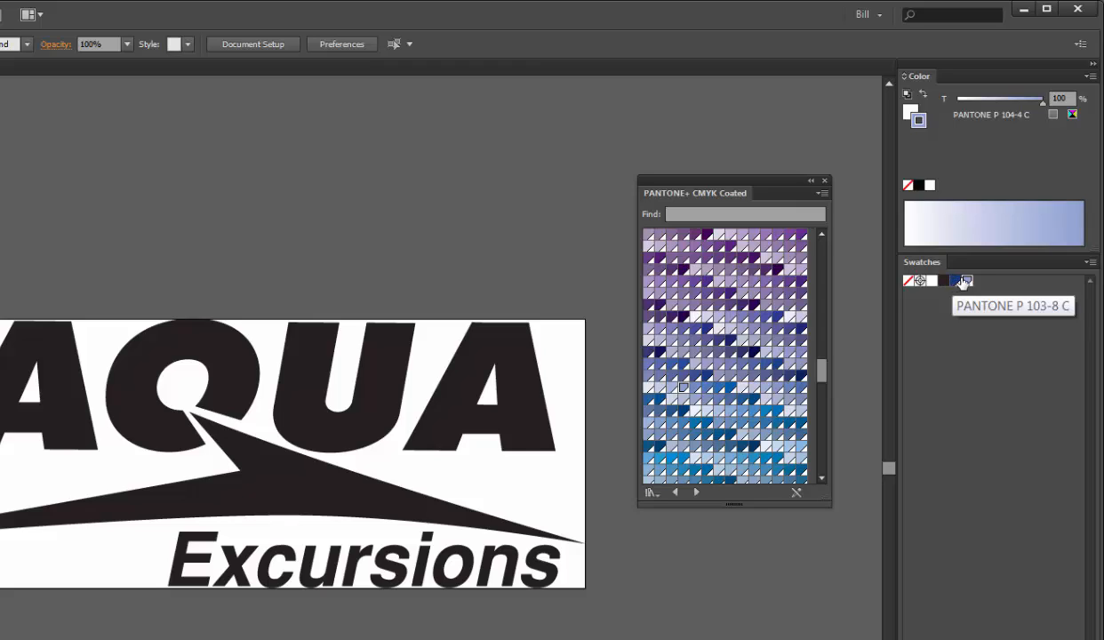
- Move the PANTONE+ CMYK Coated library out of the way and collapse it, and set the stroke to None
{"action": "left_click_drag", "start_coordinate": [709, 184], "coordinate": [709, 103]}
{"action": "left_click", "coordinate": [811, 101]}
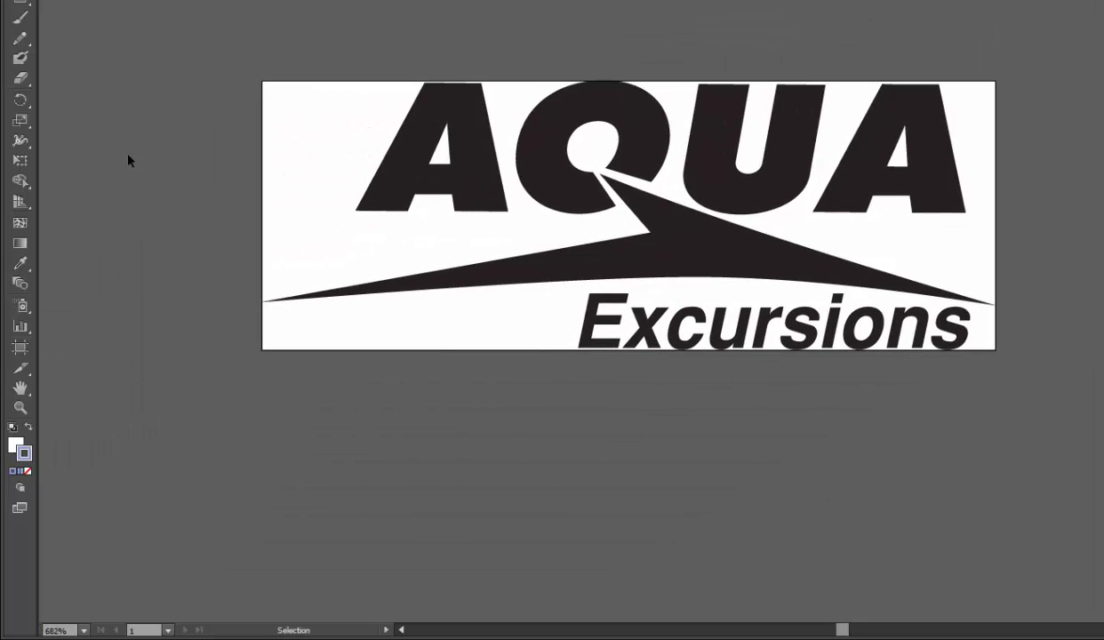
{"action": "left_click", "coordinate": [28, 471]}
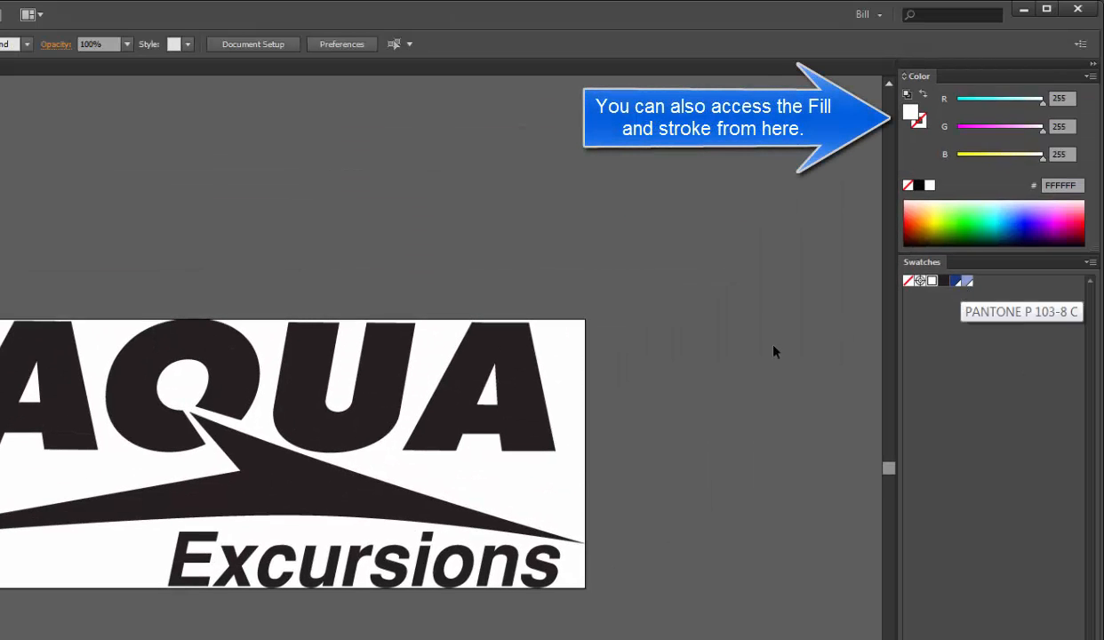
- Fill both the AQUA lettering and the Excursions lettering with PANTONE P 104-4 C, and deselect them
{"action": "left_click", "coordinate": [449, 436]}
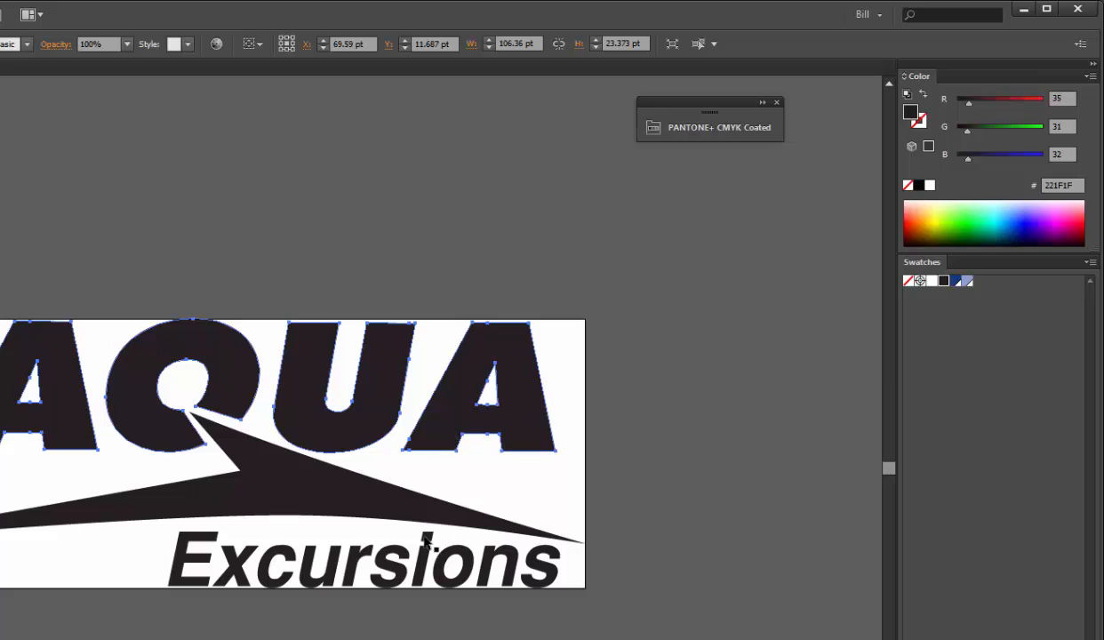
{"action": "left_click", "coordinate": [427, 563], "text": "shift"}
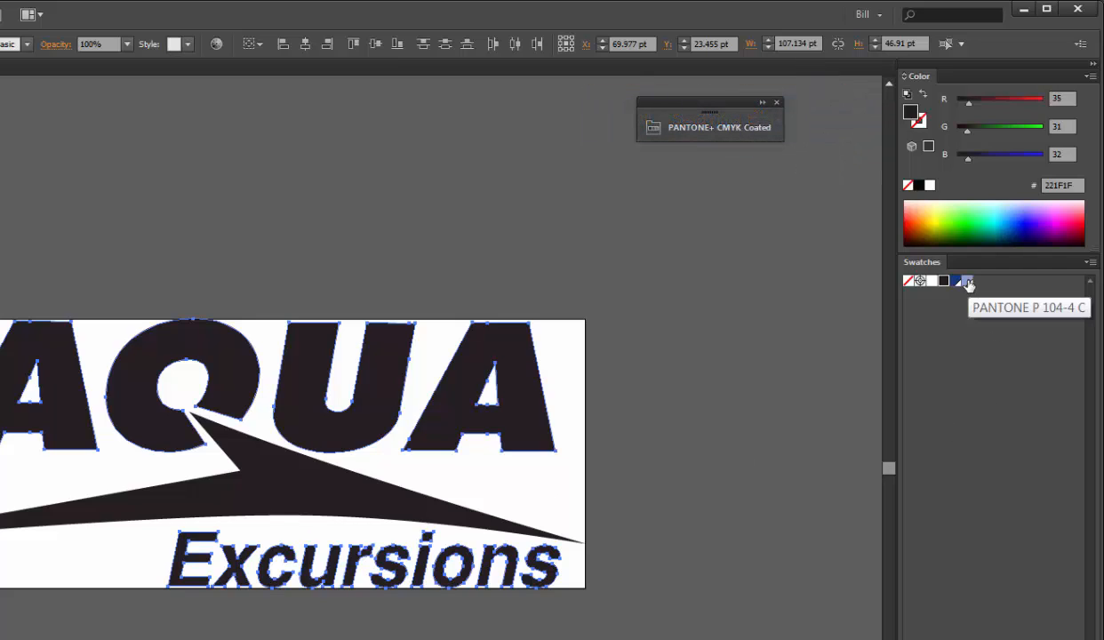
{"action": "left_click", "coordinate": [967, 282]}
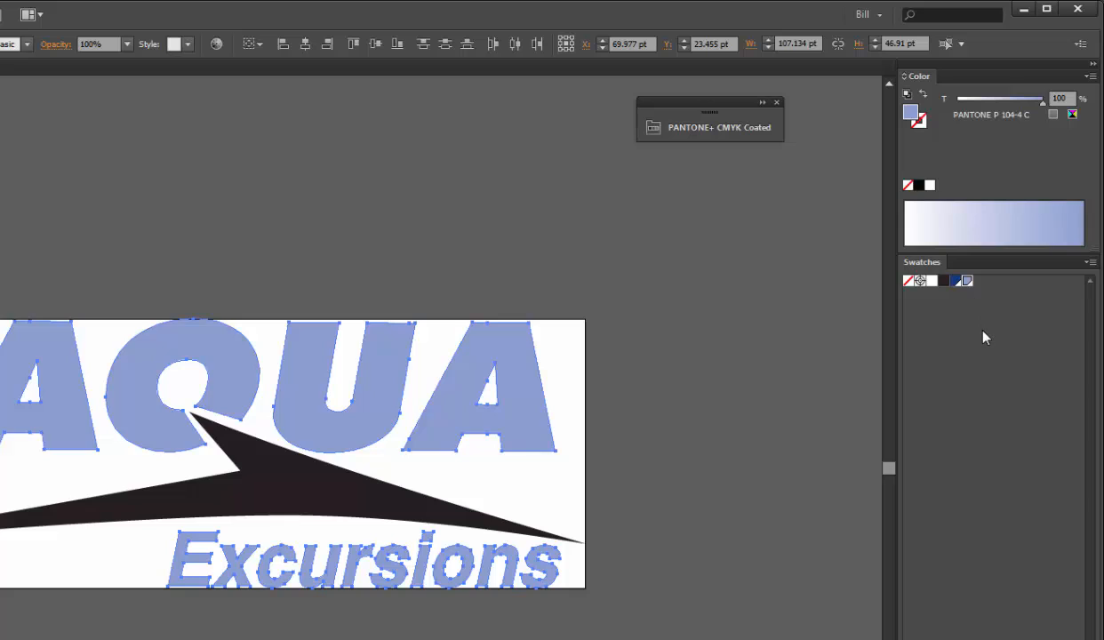
{"action": "left_click", "coordinate": [795, 350]}
- Fill the swoosh shape between the two words with PANTONE P 103-8 C, and deselect it
{"action": "left_click", "coordinate": [336, 498]}
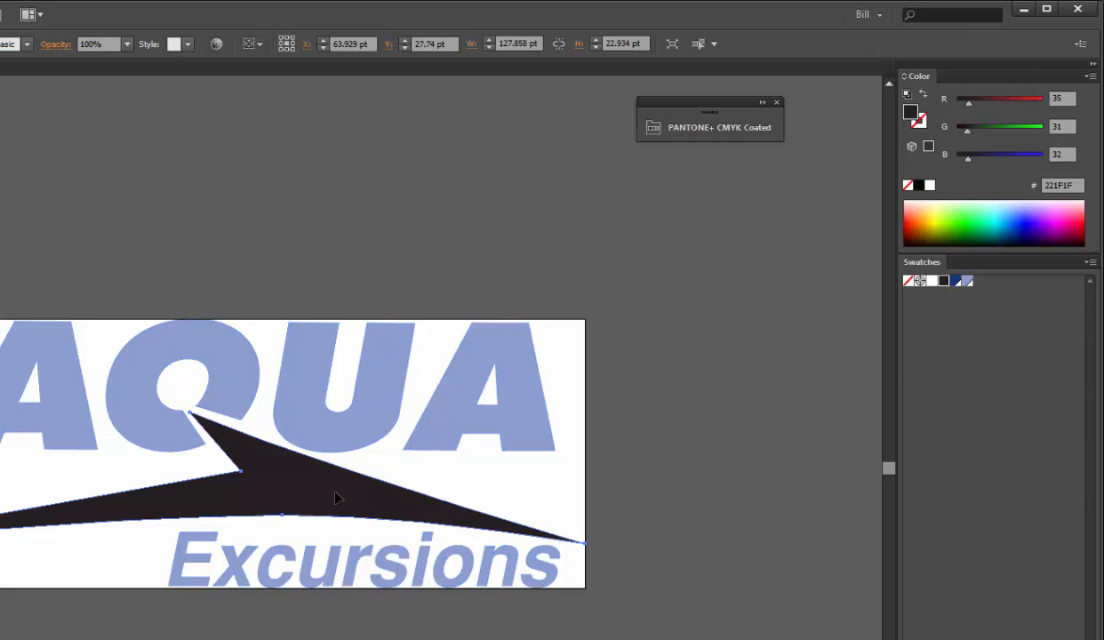
{"action": "left_click", "coordinate": [955, 282]}
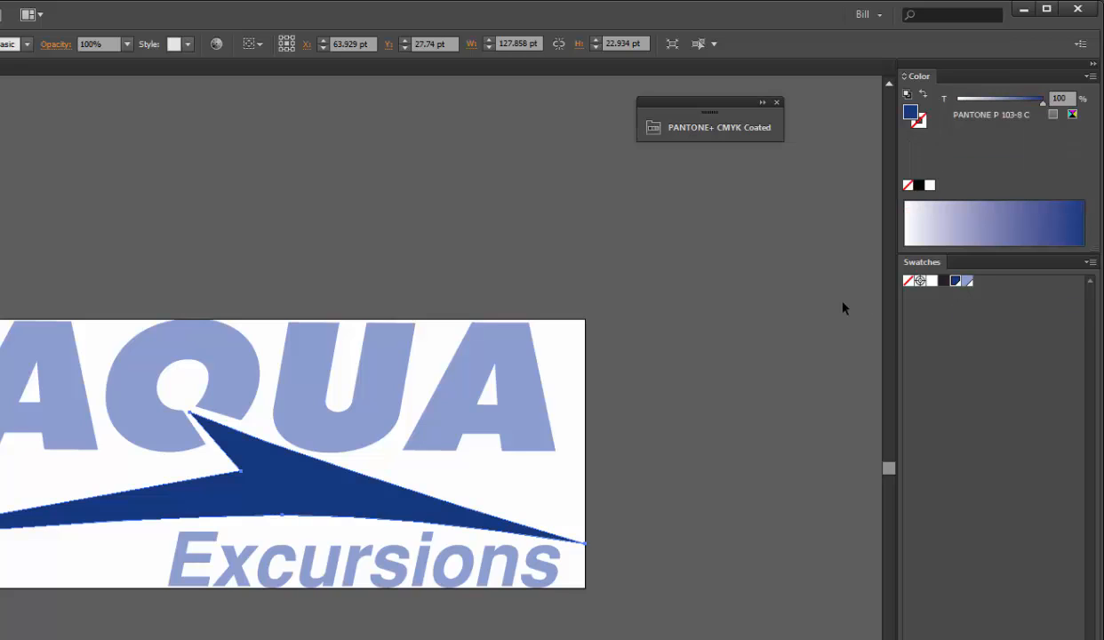
{"action": "left_click", "coordinate": [711, 367]}
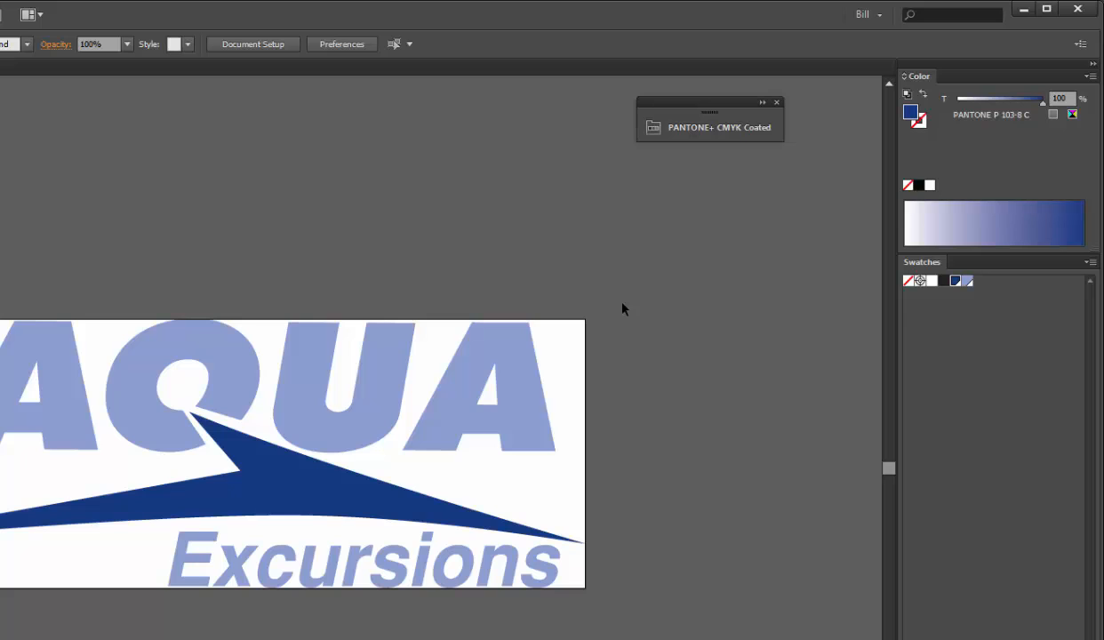
- Change the PANTONE P 103-8 C swatch's color type to Spot Color, keeping its color mode as CMYK
{"action": "double_click", "coordinate": [956, 281]}
{"action": "left_click_drag", "start_coordinate": [293, 192], "coordinate": [709, 222]}
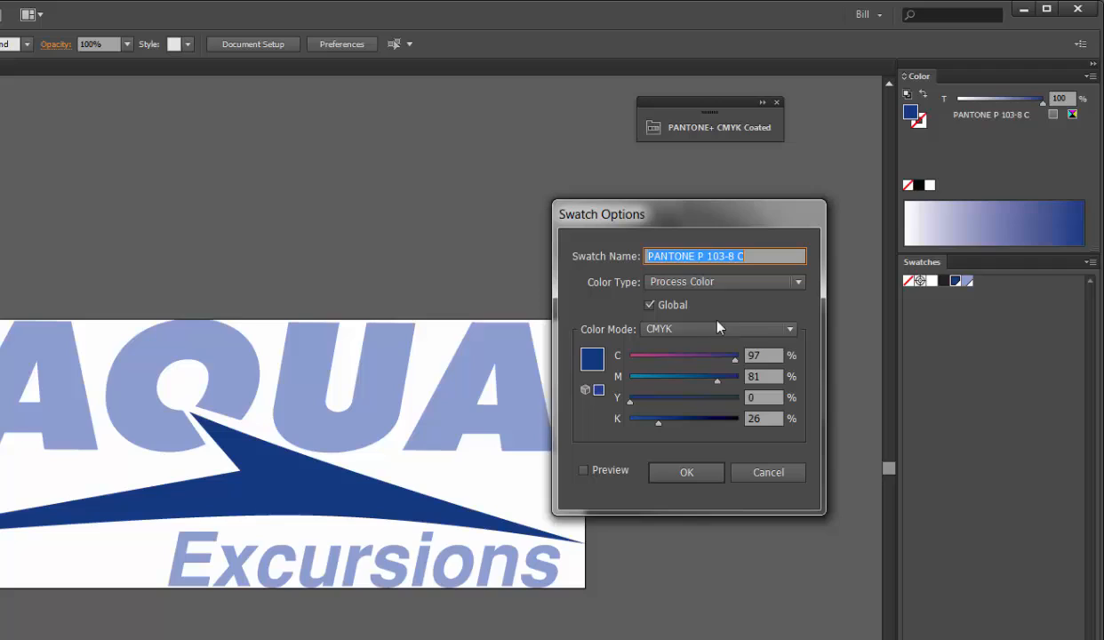
{"action": "left_click", "coordinate": [687, 283]}
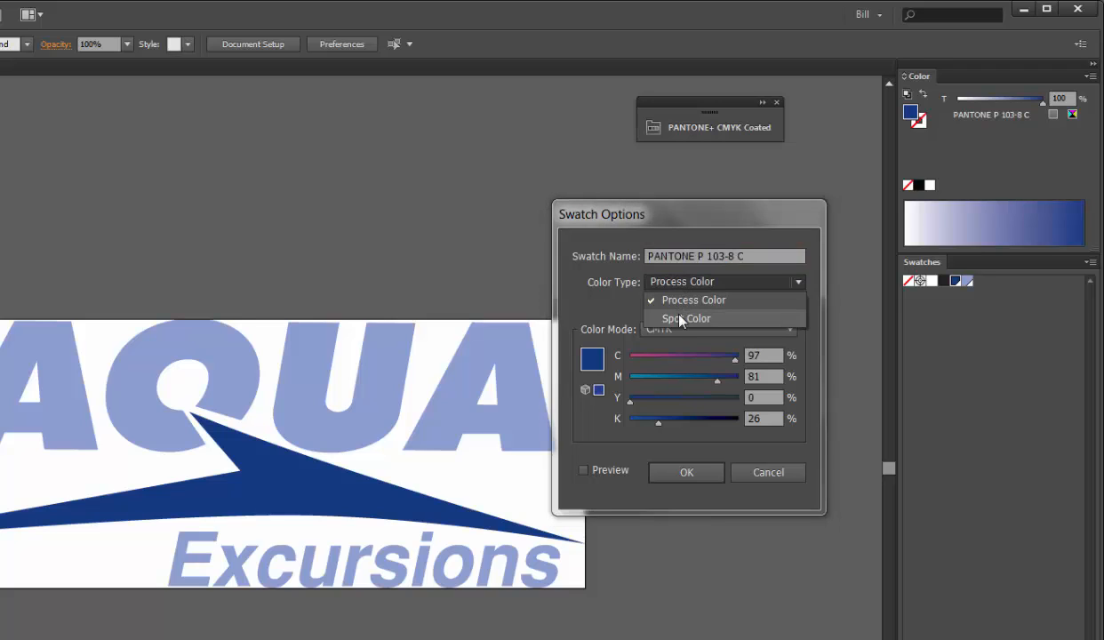
{"action": "left_click", "coordinate": [682, 319]}
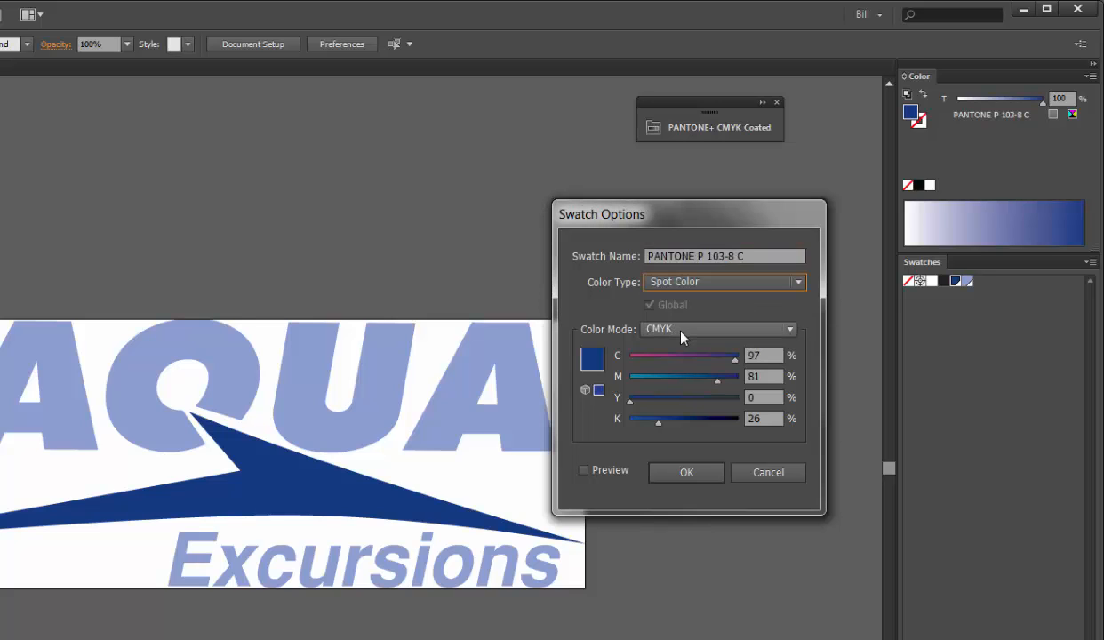
{"action": "left_click", "coordinate": [681, 331]}
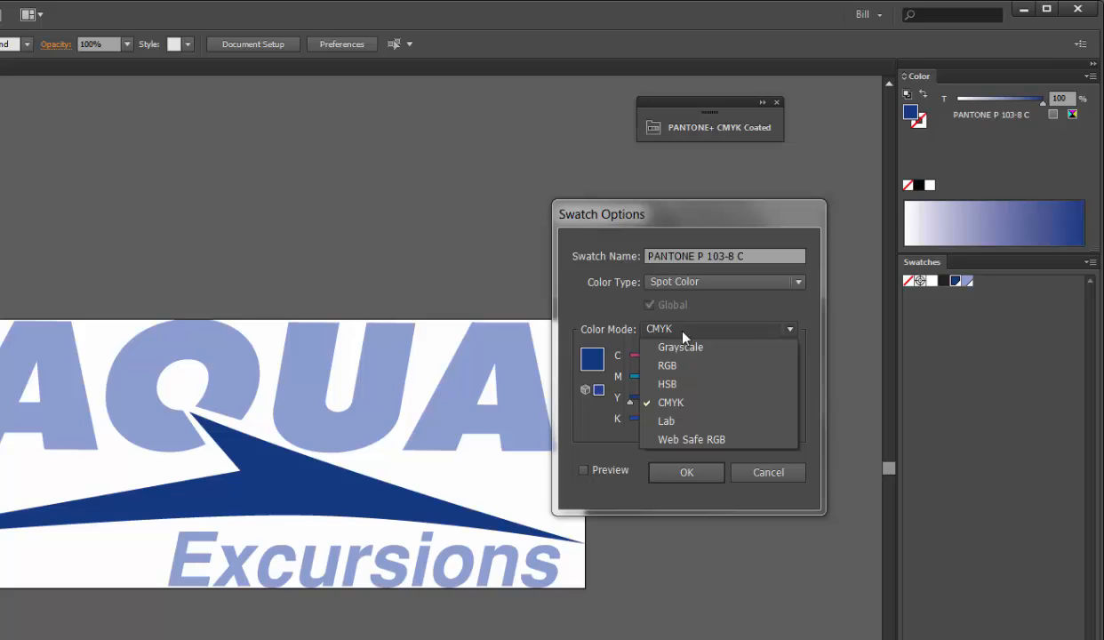
{"action": "left_click", "coordinate": [774, 280]}
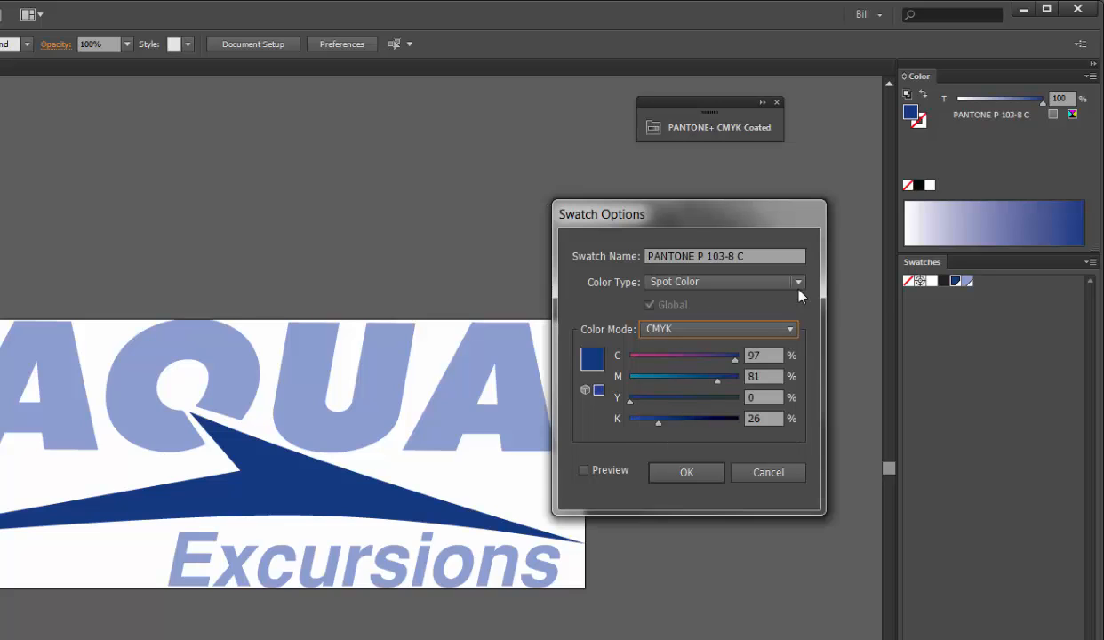
{"action": "left_click", "coordinate": [701, 472]}
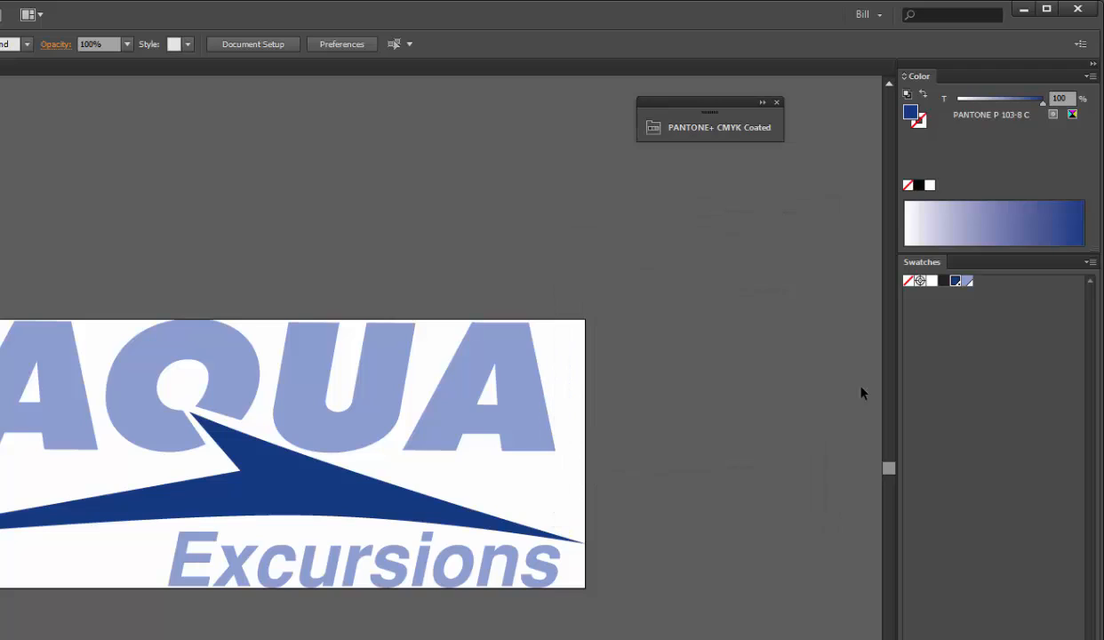
- Change the PANTONE P 104-4 C swatch's color type to Spot Color
{"action": "double_click", "coordinate": [968, 282]}
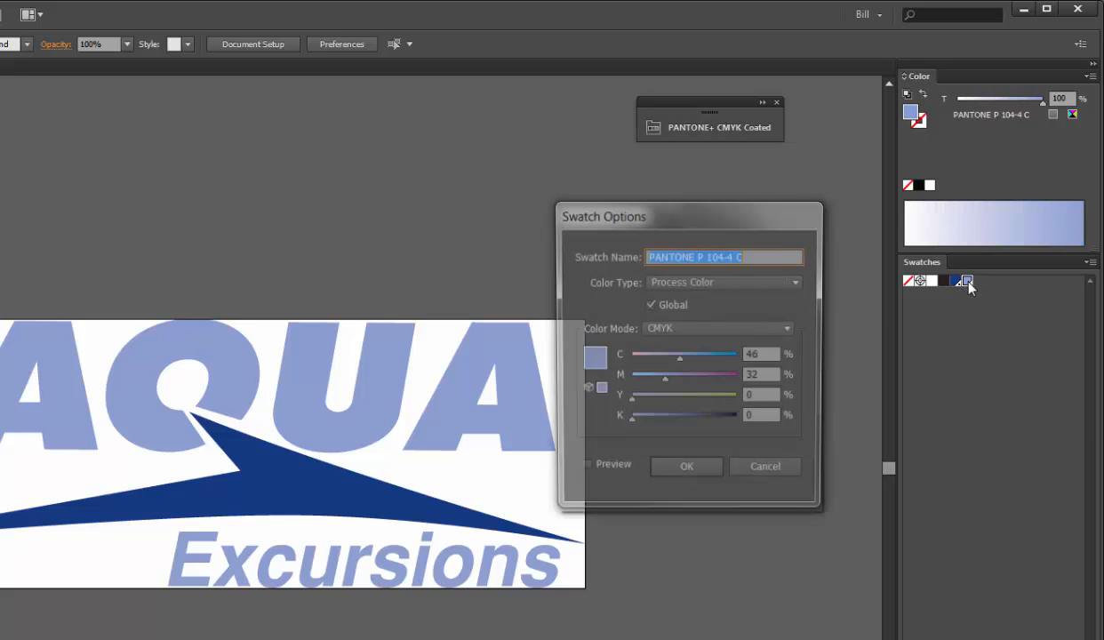
{"action": "left_click", "coordinate": [706, 281]}
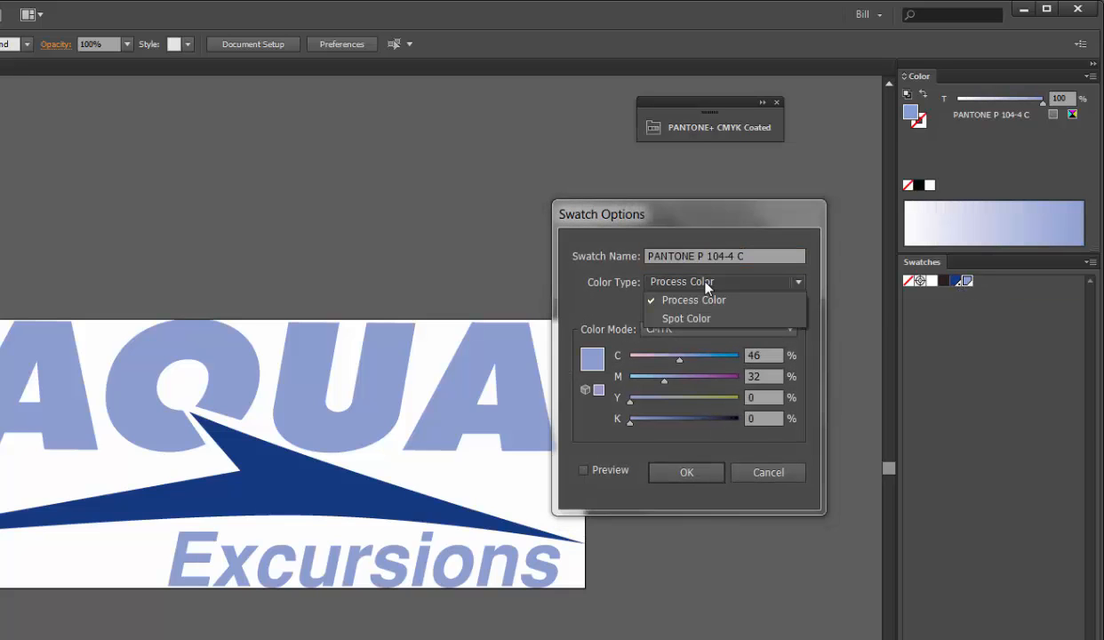
{"action": "left_click", "coordinate": [681, 311]}
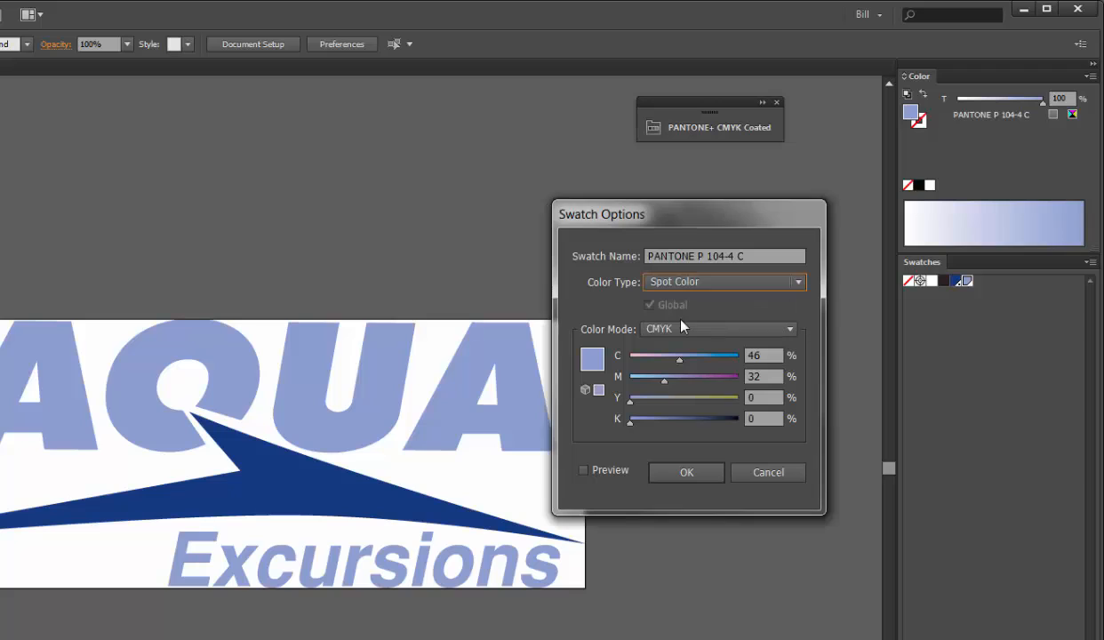
{"action": "left_click", "coordinate": [704, 473]}
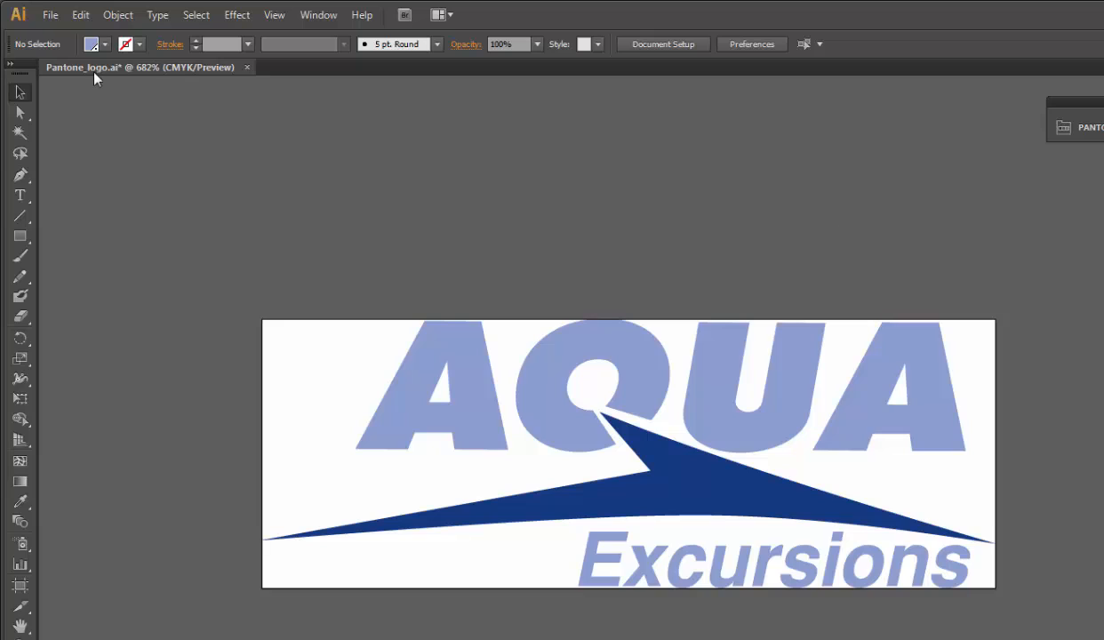
- Save the document as Process_logo.ai in the Logos folder, replacing the existing file and keeping the Illustrator CS6 options
{"action": "left_click", "coordinate": [51, 15]}
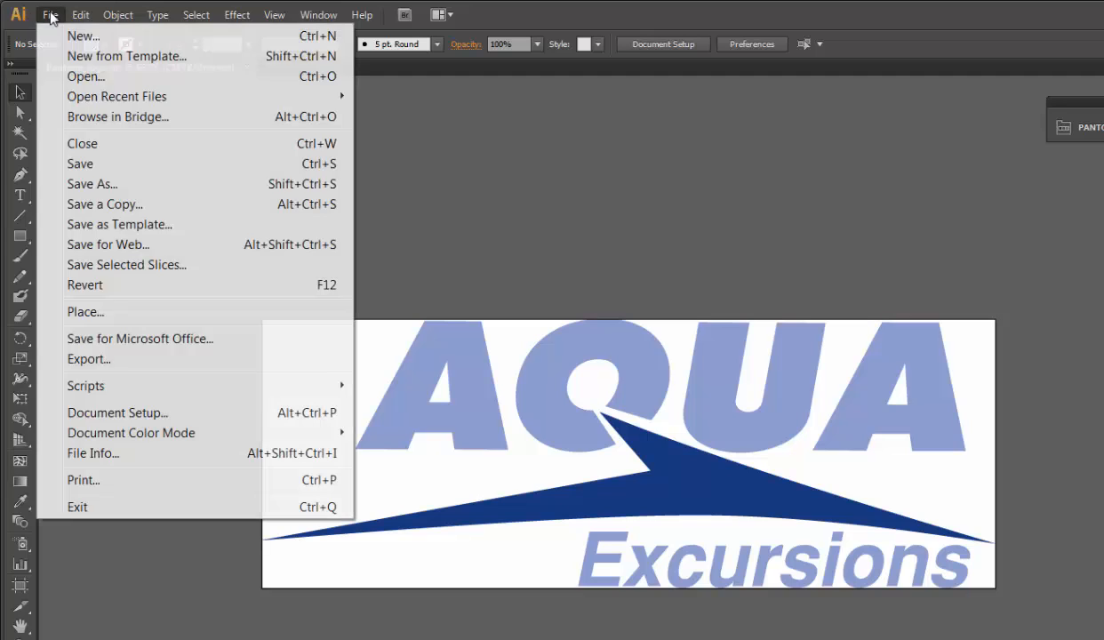
{"action": "left_click", "coordinate": [112, 183]}
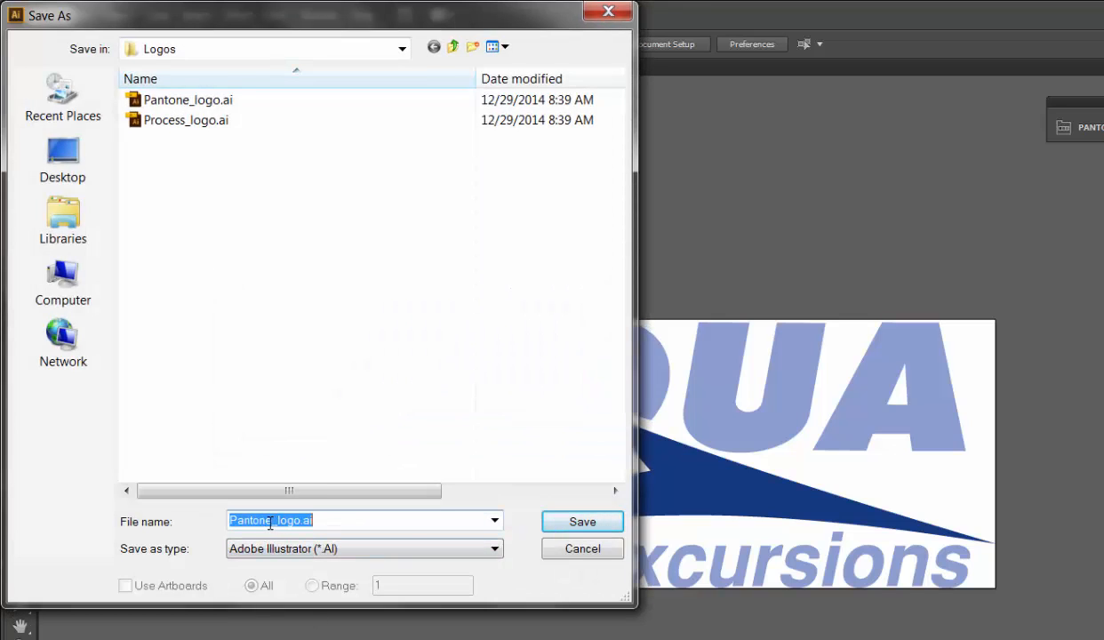
{"action": "left_click_drag", "start_coordinate": [272, 524], "coordinate": [188, 523]}
{"action": "type", "text": "Process"}
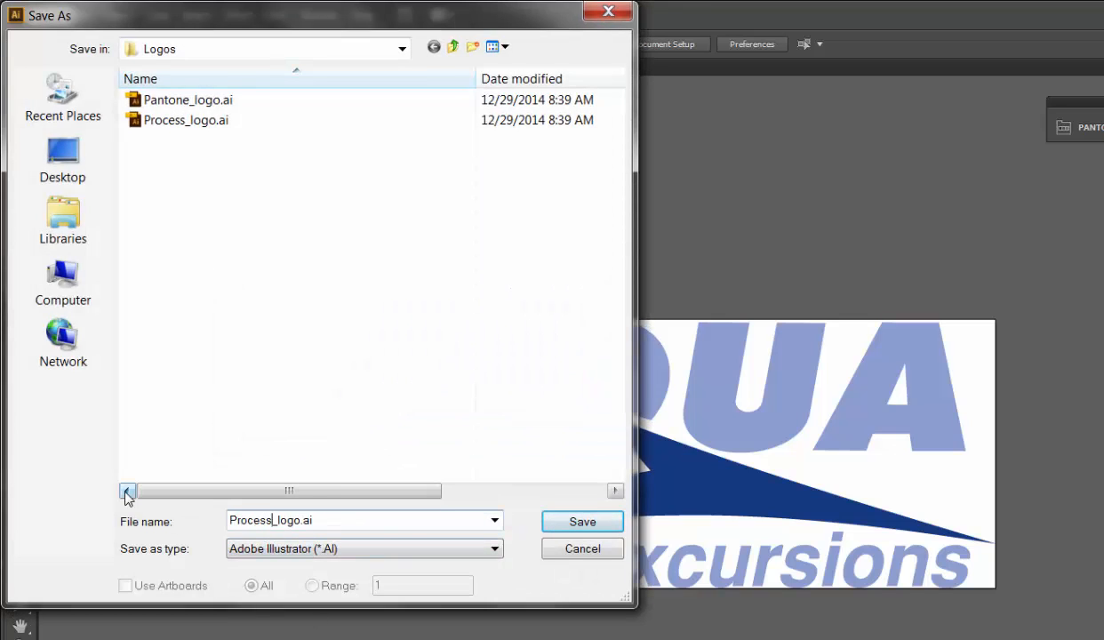
{"action": "left_click", "coordinate": [593, 524]}
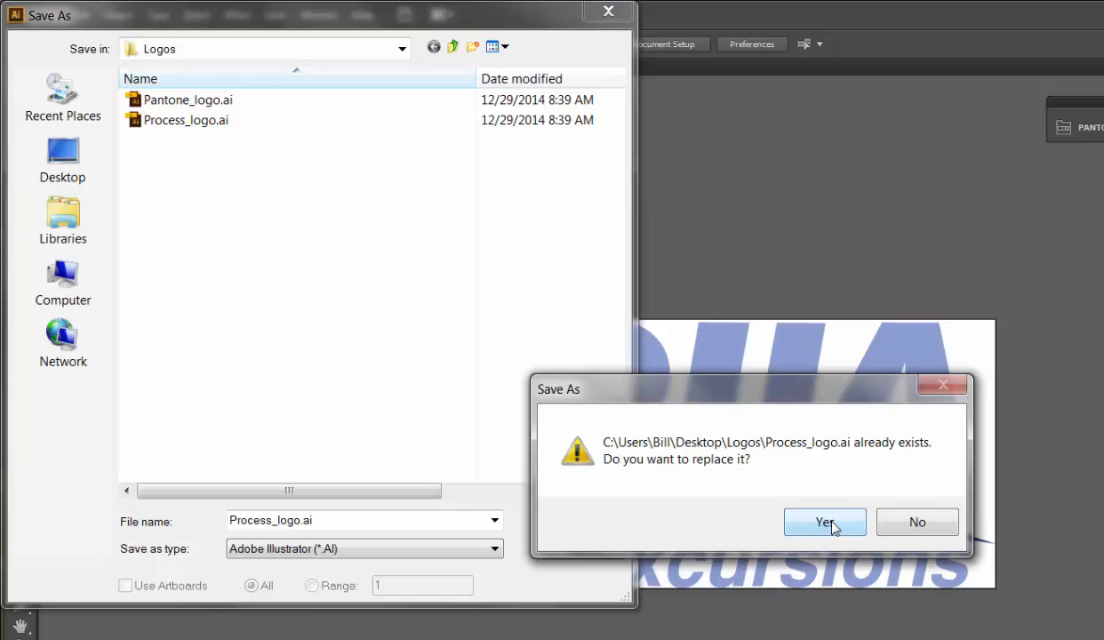
{"action": "left_click", "coordinate": [832, 523]}
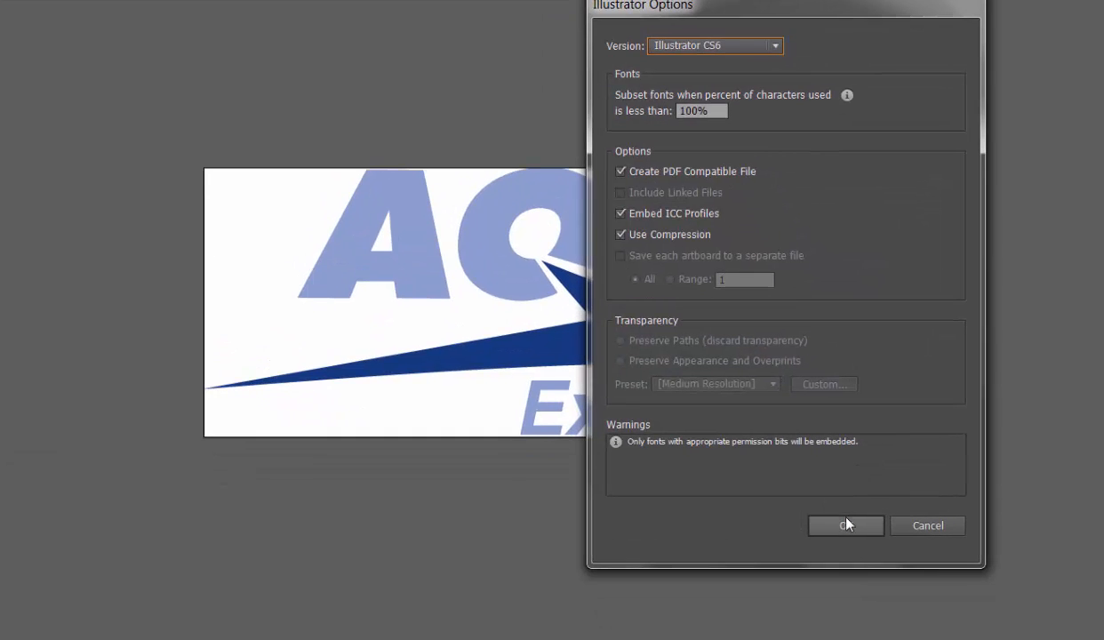
{"action": "left_click", "coordinate": [846, 524]}
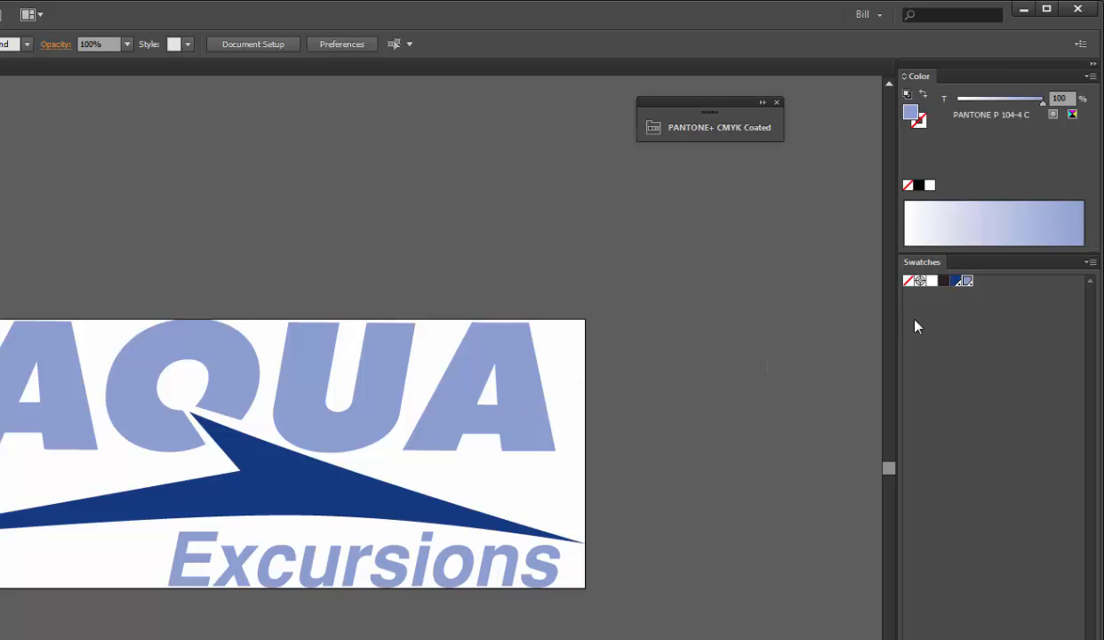
- Change the PANTONE P 104-4 C swatch's color type to Process Color
{"action": "double_click", "coordinate": [967, 281]}
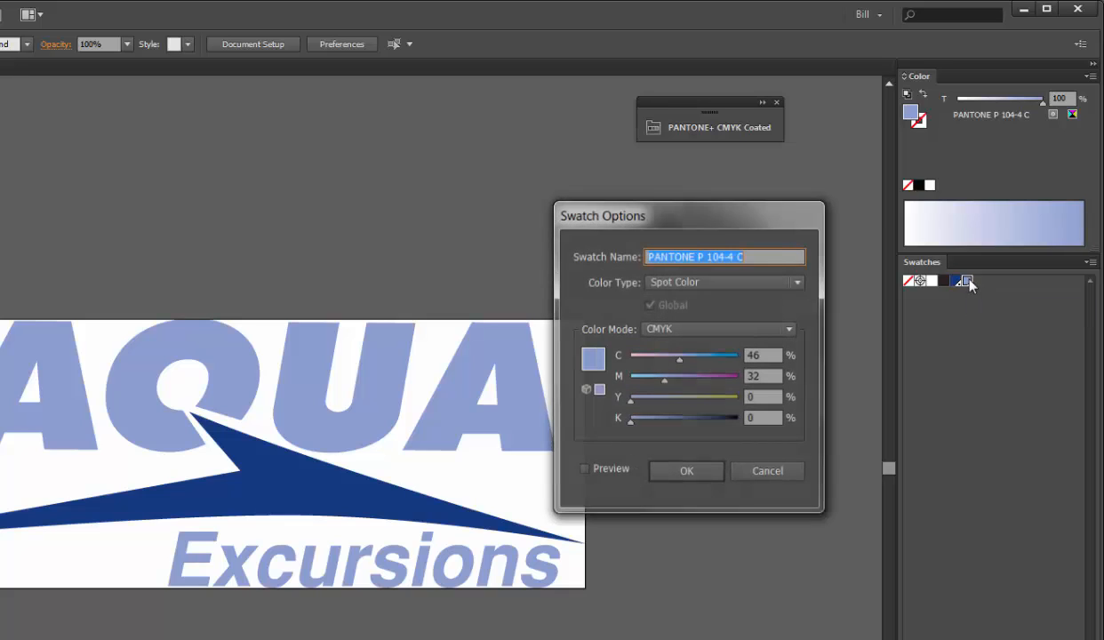
{"action": "left_click", "coordinate": [714, 282]}
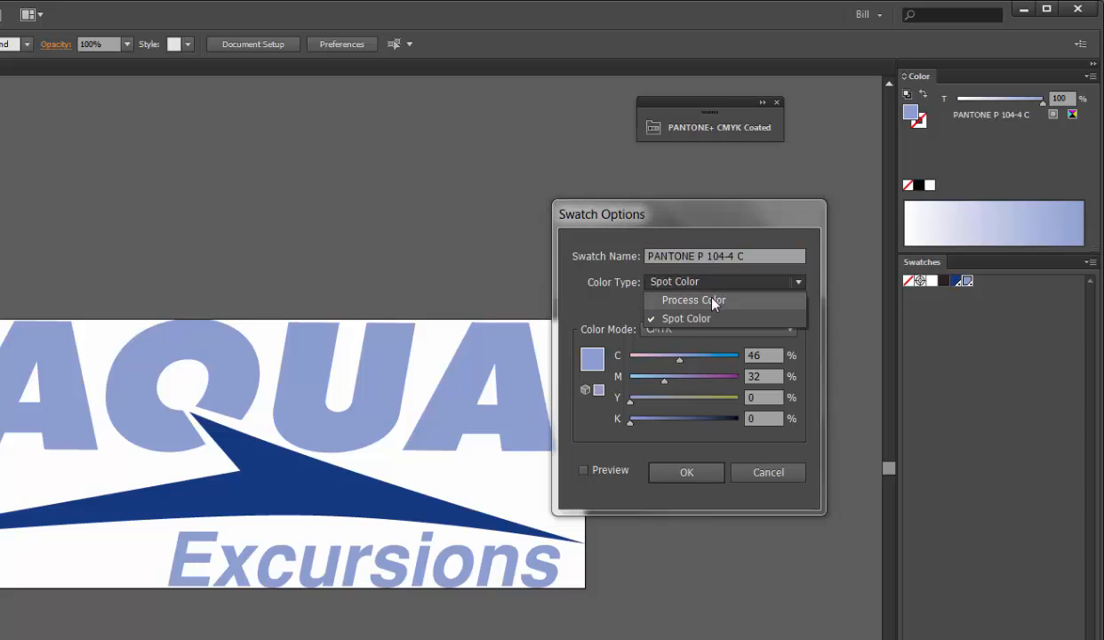
{"action": "left_click", "coordinate": [712, 300]}
{"action": "left_click", "coordinate": [690, 468]}
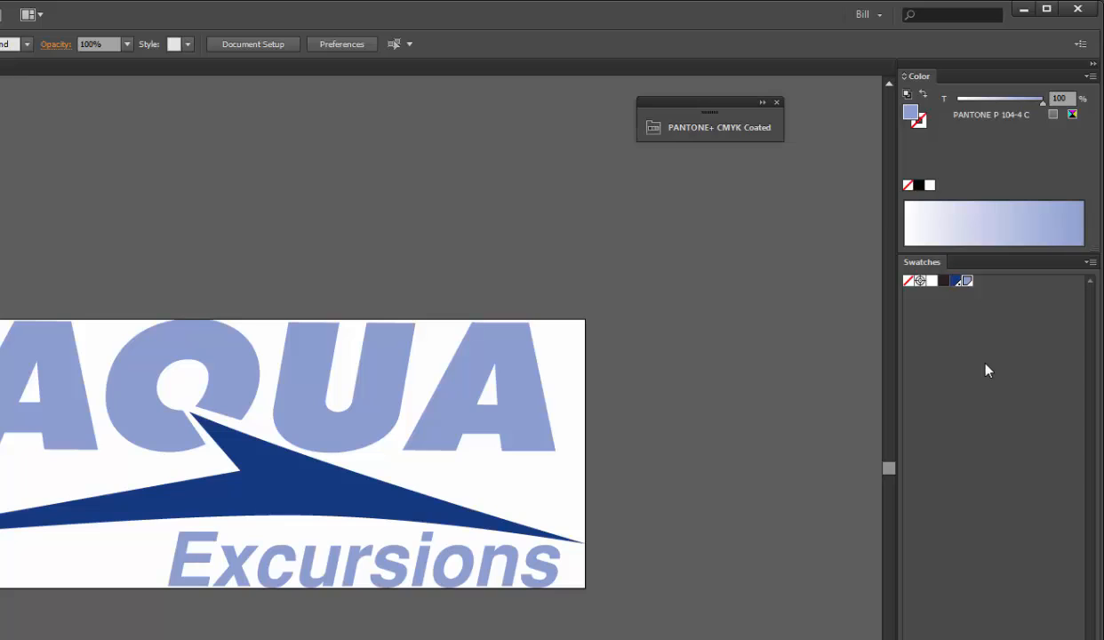
- Change the PANTONE P 103-8 C swatch's color type to Process Color and save Process_logo.ai
{"action": "double_click", "coordinate": [956, 282]}
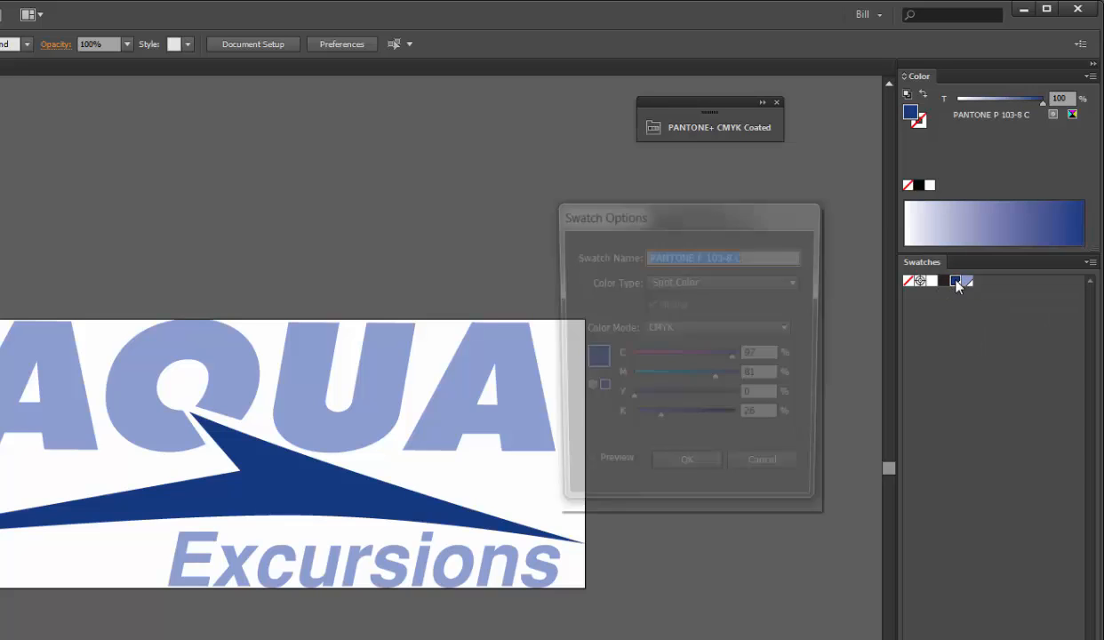
{"action": "left_click", "coordinate": [688, 281]}
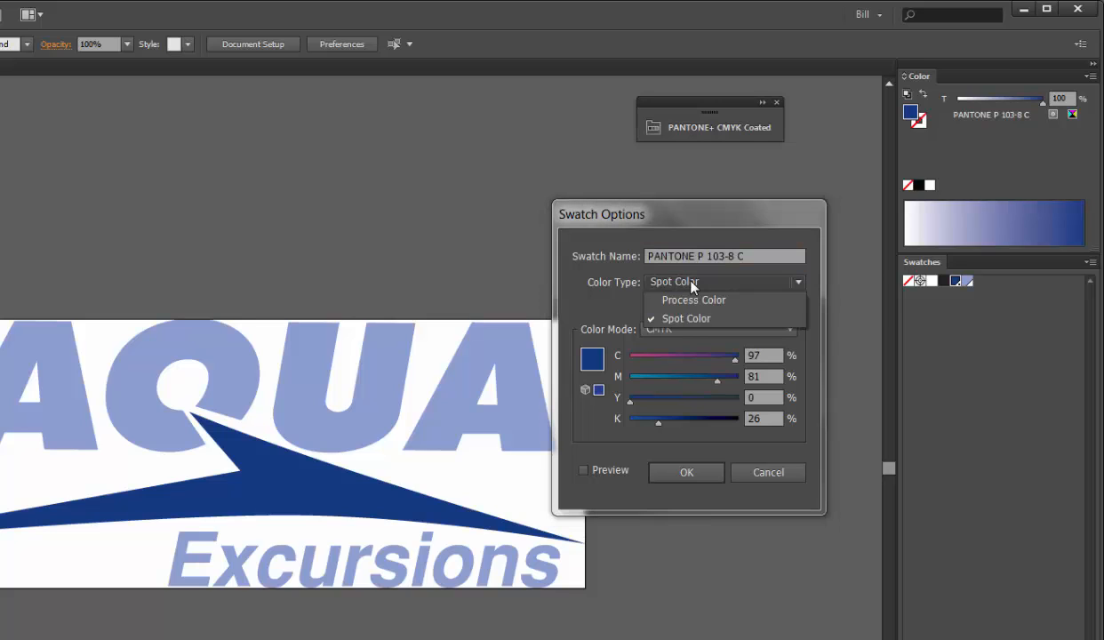
{"action": "left_click", "coordinate": [694, 300]}
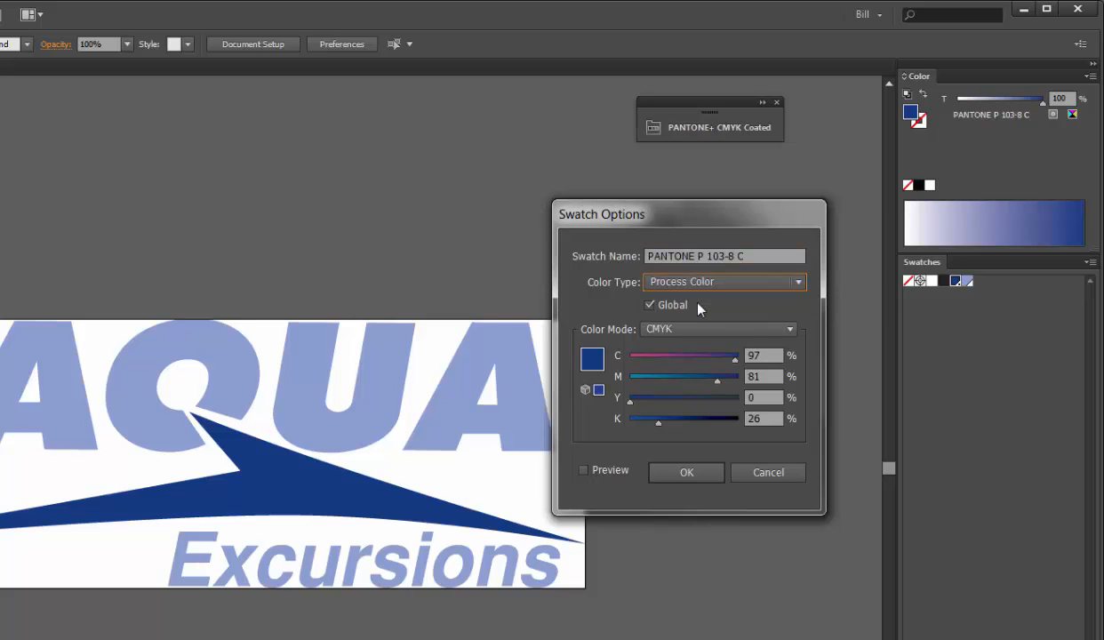
{"action": "left_click", "coordinate": [700, 477]}
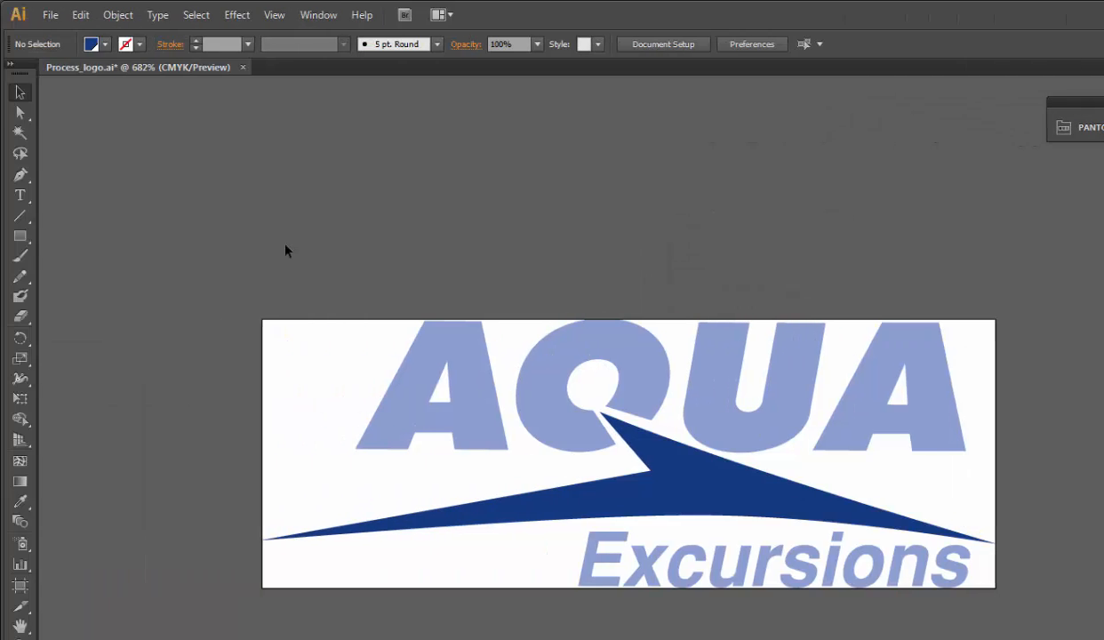
{"action": "left_click", "coordinate": [49, 15]}
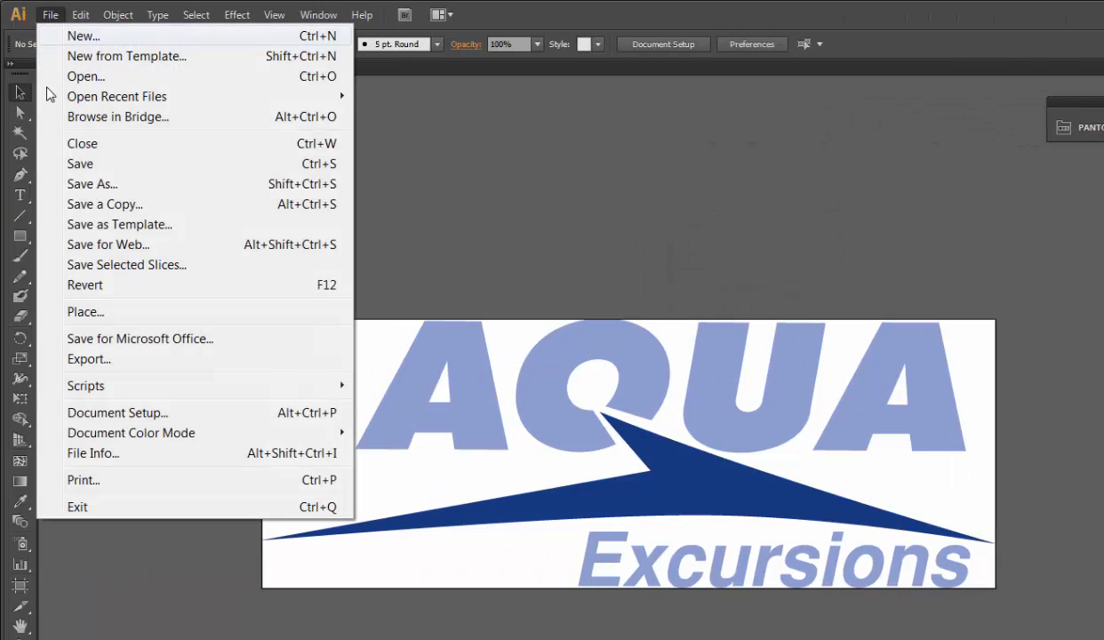
{"action": "left_click", "coordinate": [75, 162]}
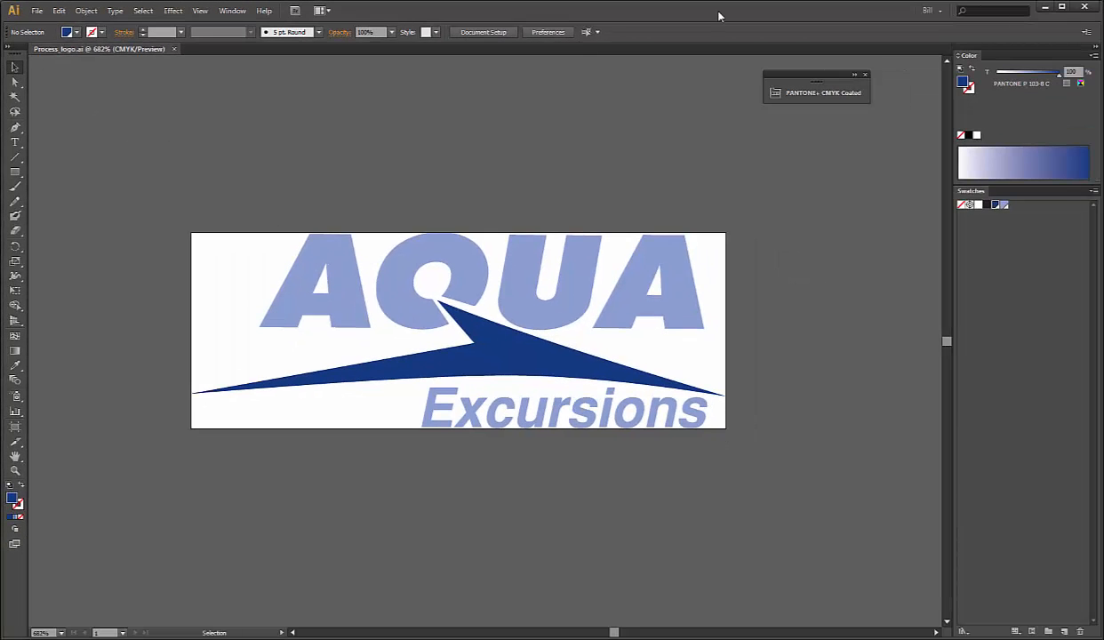
- Switch to the Logos folder in Windows Explorer and rename Pantone_logo copy.ai to Process_Logo.ai
{"action": "left_click", "coordinate": [1046, 8]}
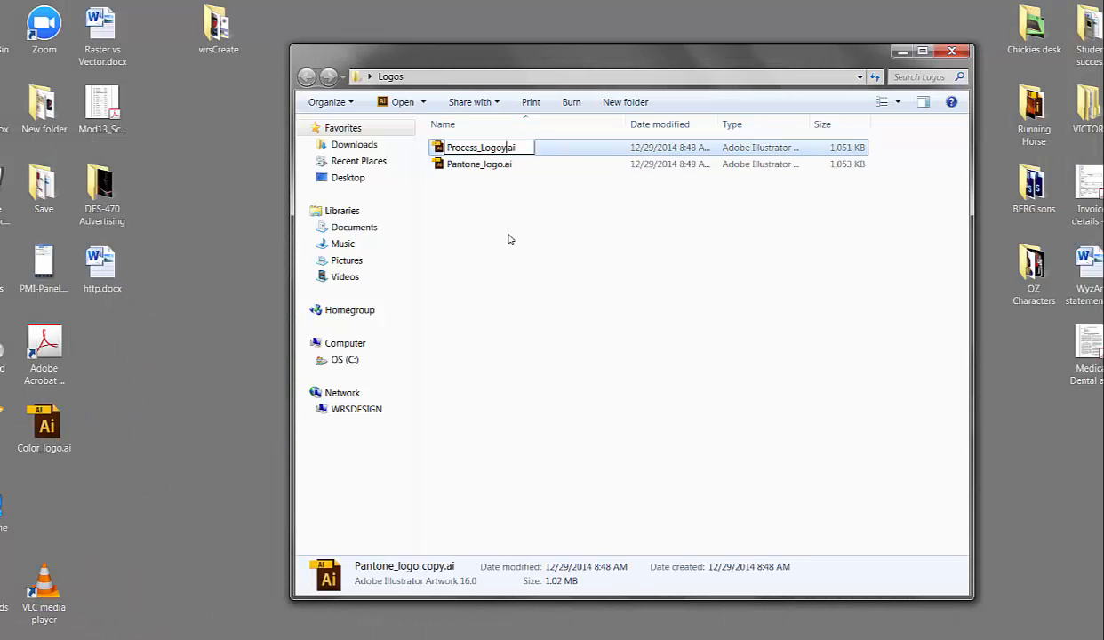
{"action": "key", "text": "Return"}
{"action": "left_click", "coordinate": [482, 224]}
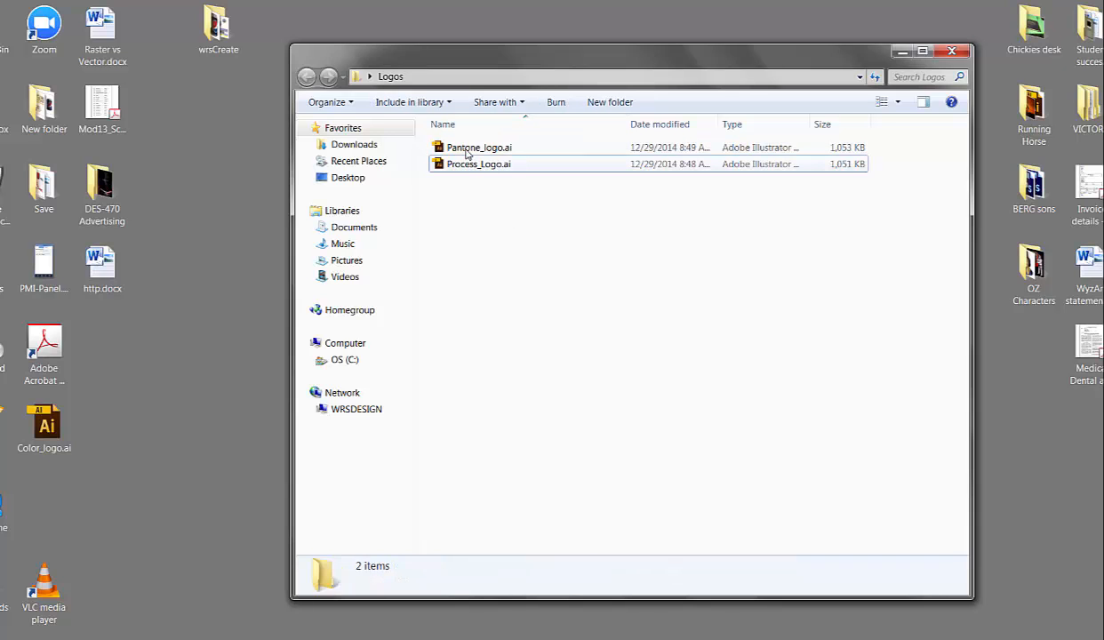
- Open Pantone_logo.ai in Illustrator and check the PANTONE P 103-8 C swatch's color type without changing it
{"action": "left_click", "coordinate": [463, 151]}
{"action": "double_click", "coordinate": [464, 151]}
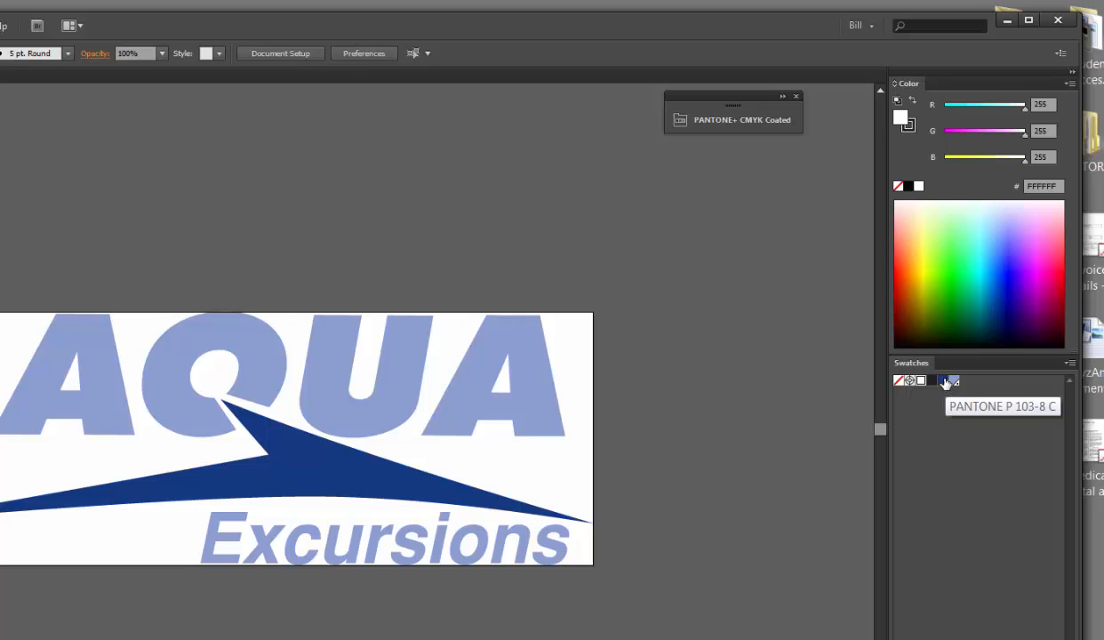
{"action": "double_click", "coordinate": [945, 382]}
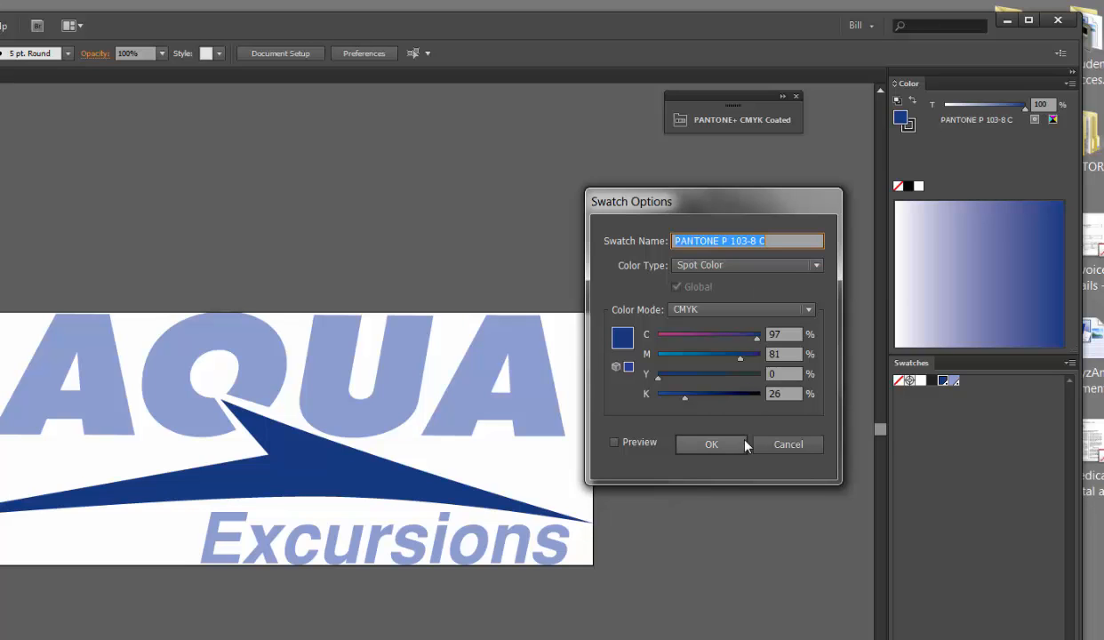
{"action": "left_click", "coordinate": [780, 450]}
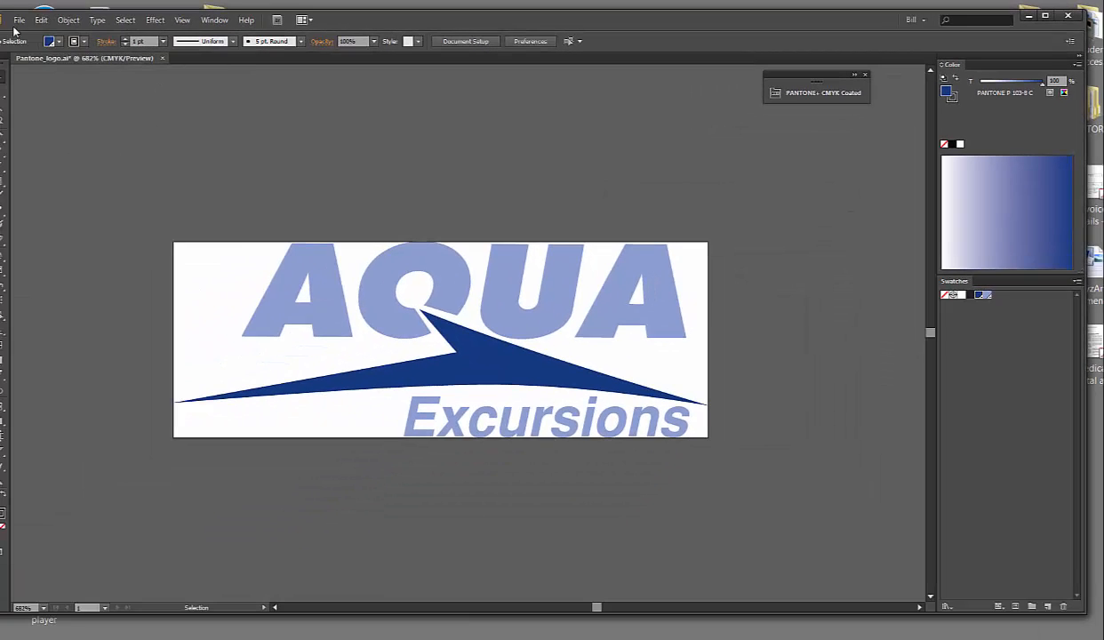
- Open Process_Logo.ai from the Logos folder
{"action": "left_click", "coordinate": [18, 20]}
{"action": "left_click", "coordinate": [40, 66]}
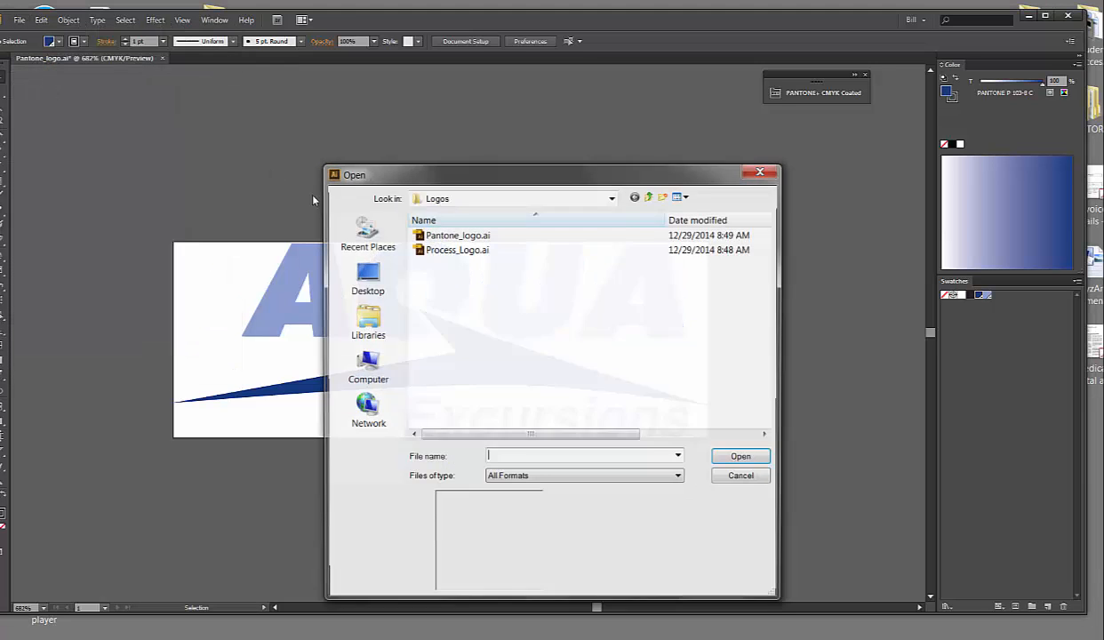
{"action": "left_click", "coordinate": [442, 250]}
{"action": "left_click", "coordinate": [744, 457]}
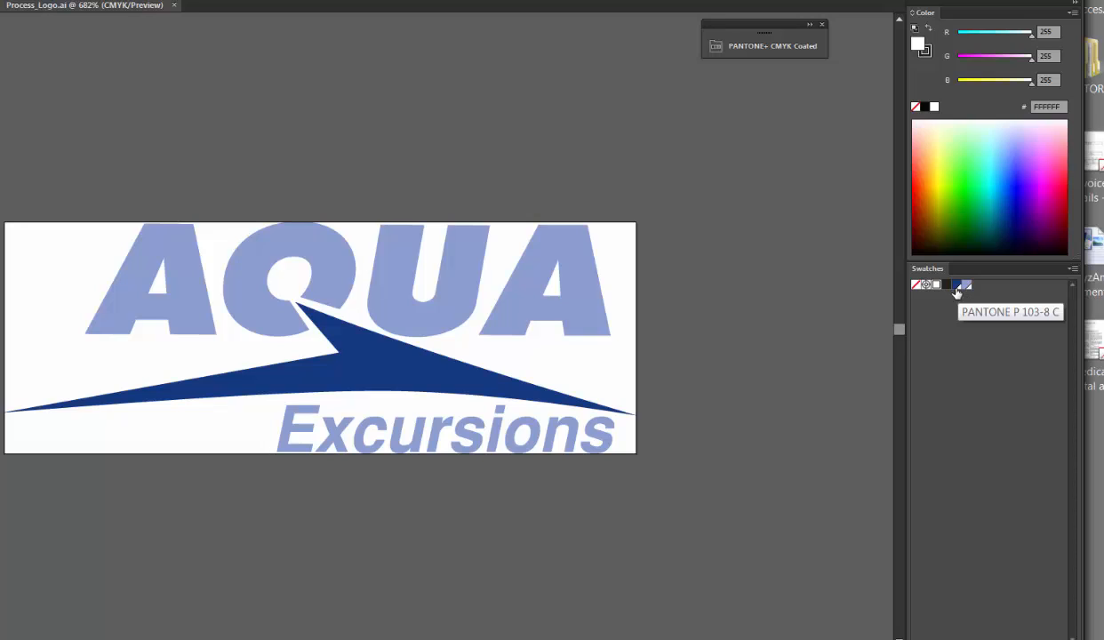
- Check the PANTONE P 103-8 C swatch's color type in Process_Logo.ai without changing it
{"action": "double_click", "coordinate": [957, 285]}
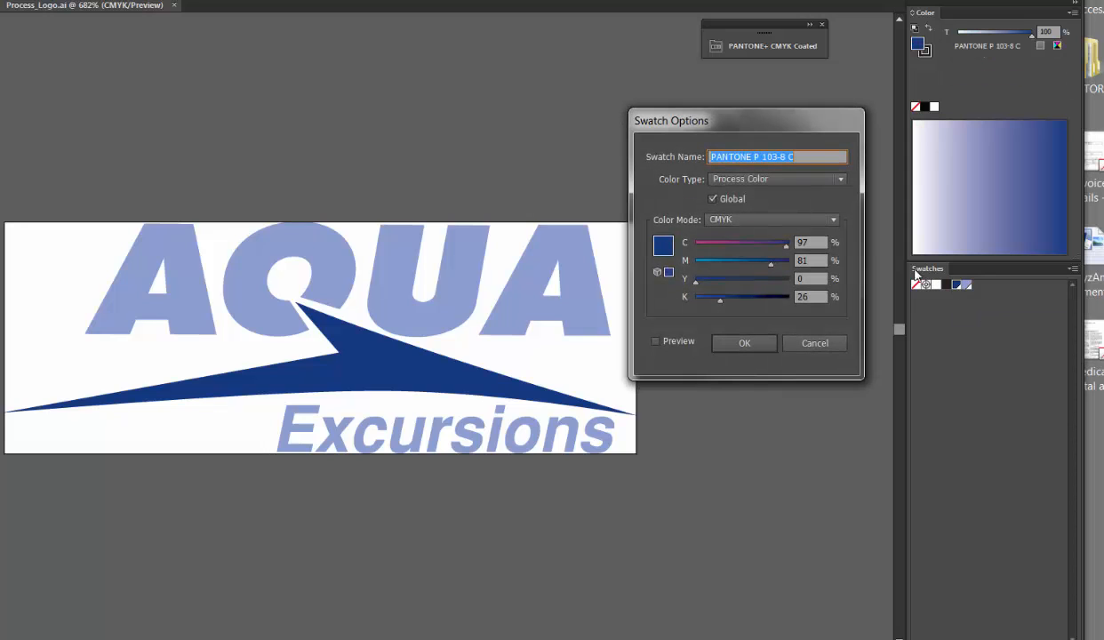
{"action": "left_click", "coordinate": [765, 181]}
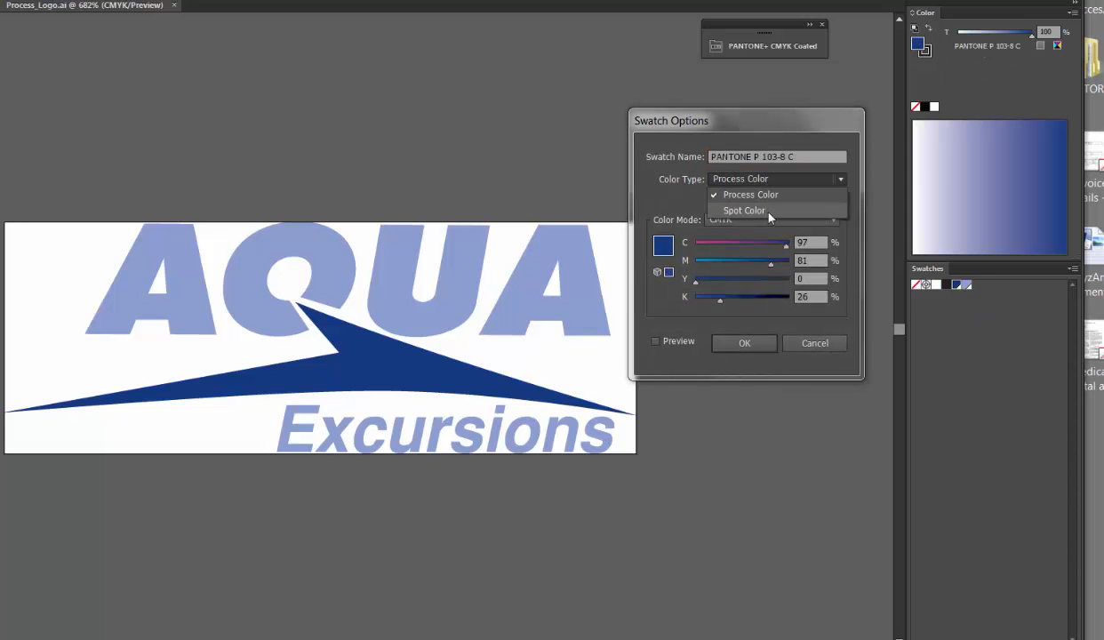
{"action": "left_click", "coordinate": [879, 173]}
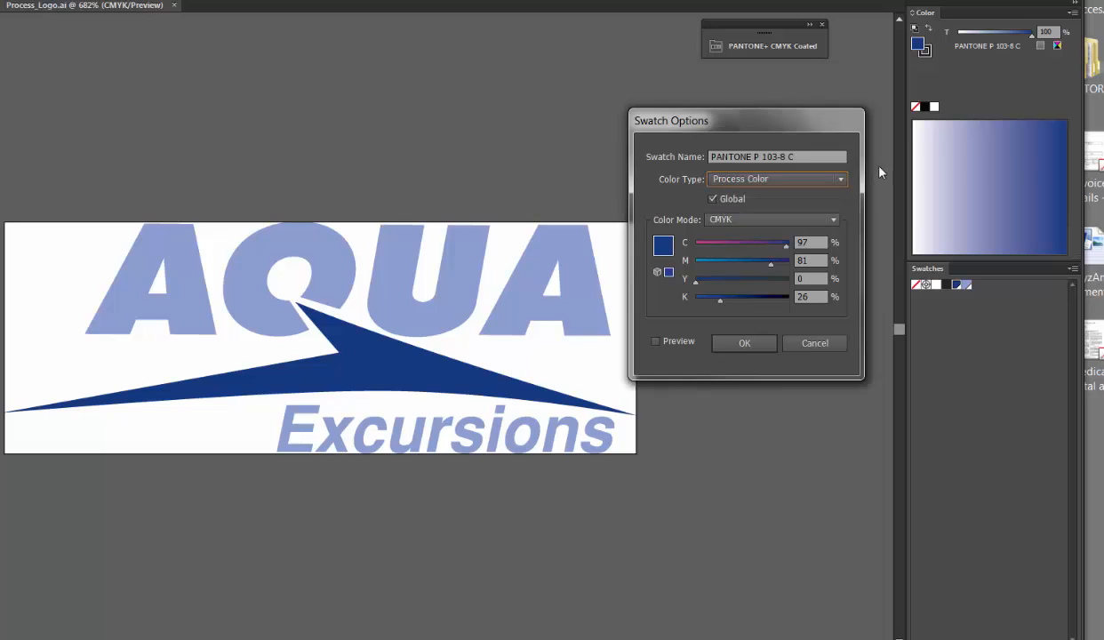
{"action": "left_click", "coordinate": [804, 344]}
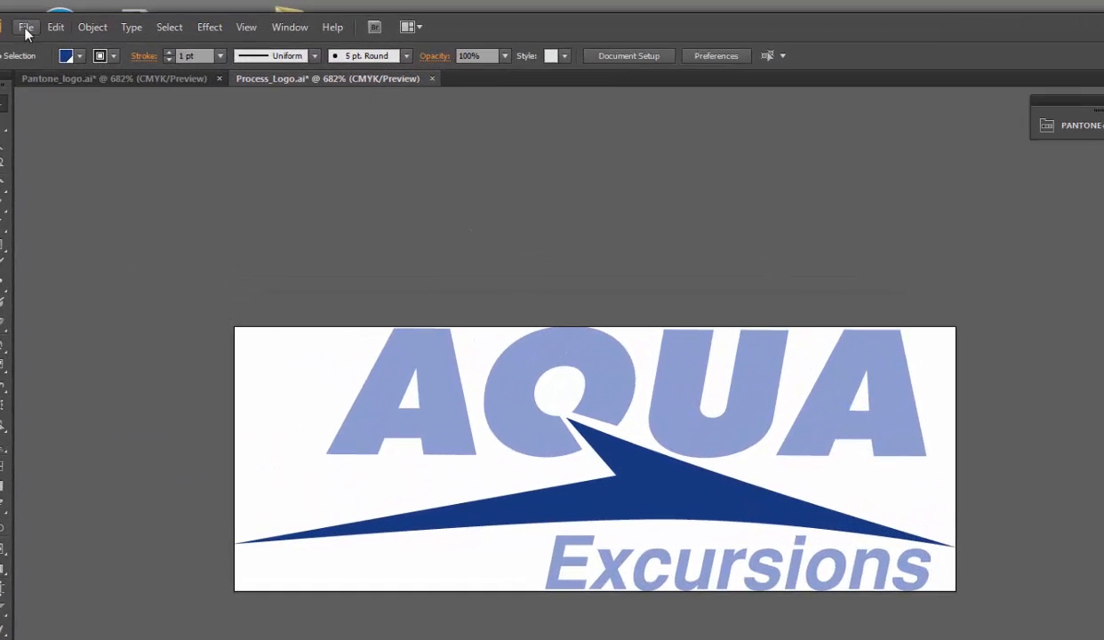
- Save a copy of the process logo as Web_Logo.ai in the Logos folder, keeping the default Illustrator options
{"action": "left_click", "coordinate": [26, 30]}
{"action": "left_click", "coordinate": [89, 214]}
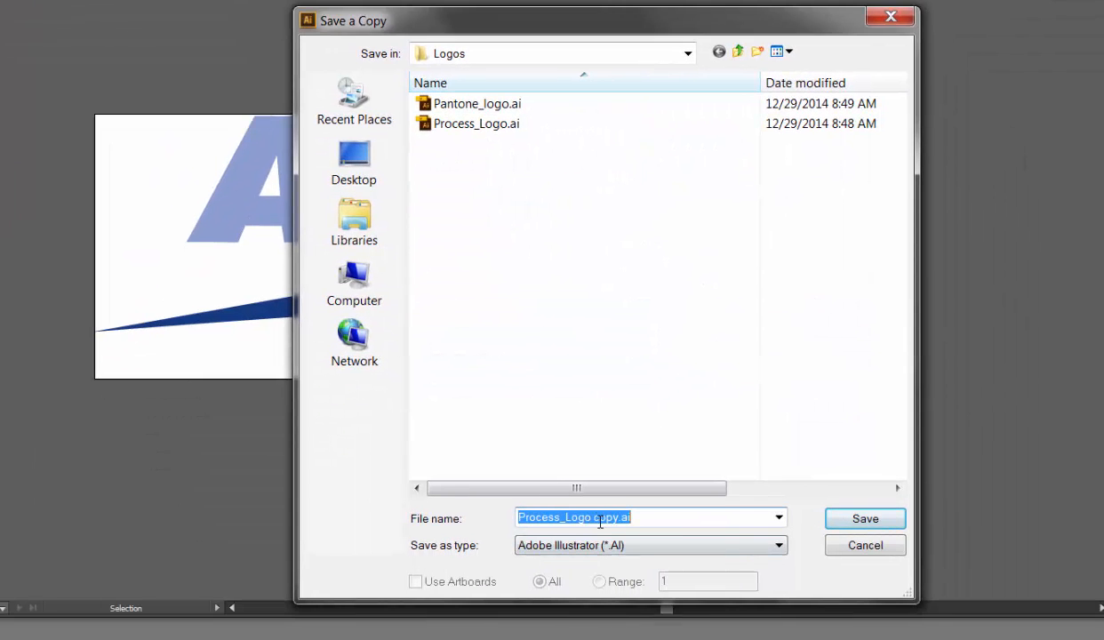
{"action": "left_click_drag", "start_coordinate": [562, 516], "coordinate": [452, 511]}
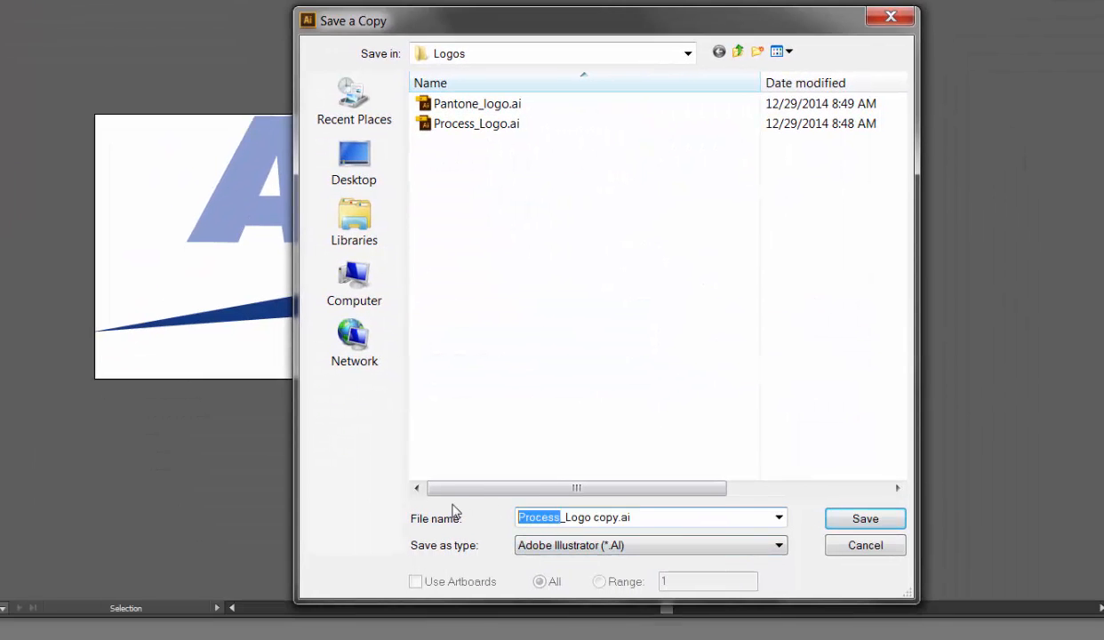
{"action": "type", "text": "Web"}
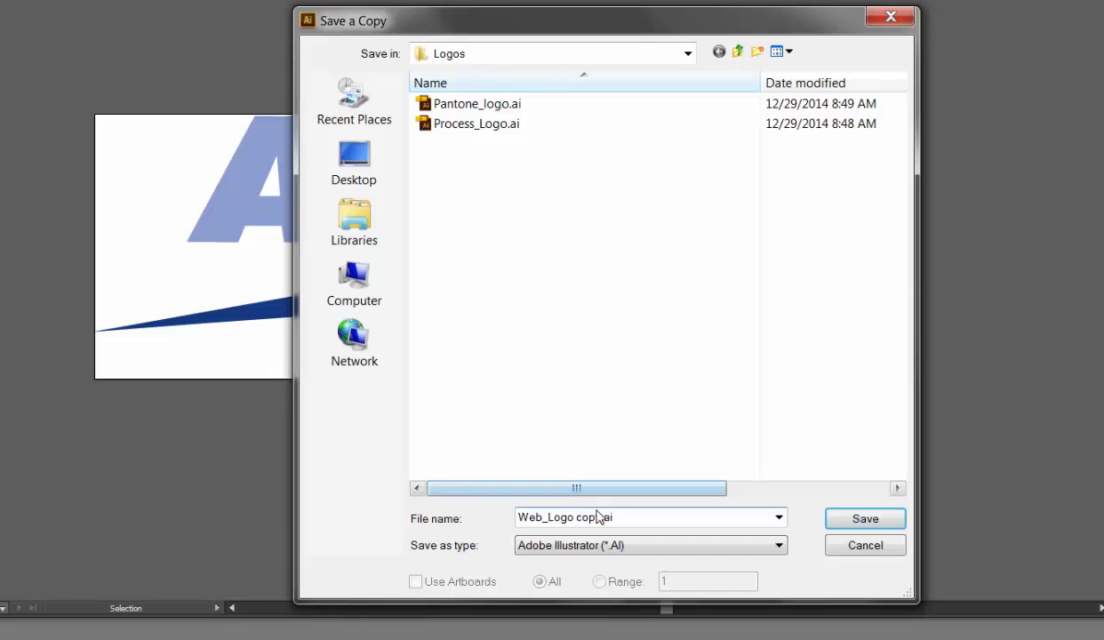
{"action": "left_click_drag", "start_coordinate": [600, 517], "coordinate": [551, 517]}
{"action": "key", "text": "BackSpace"}
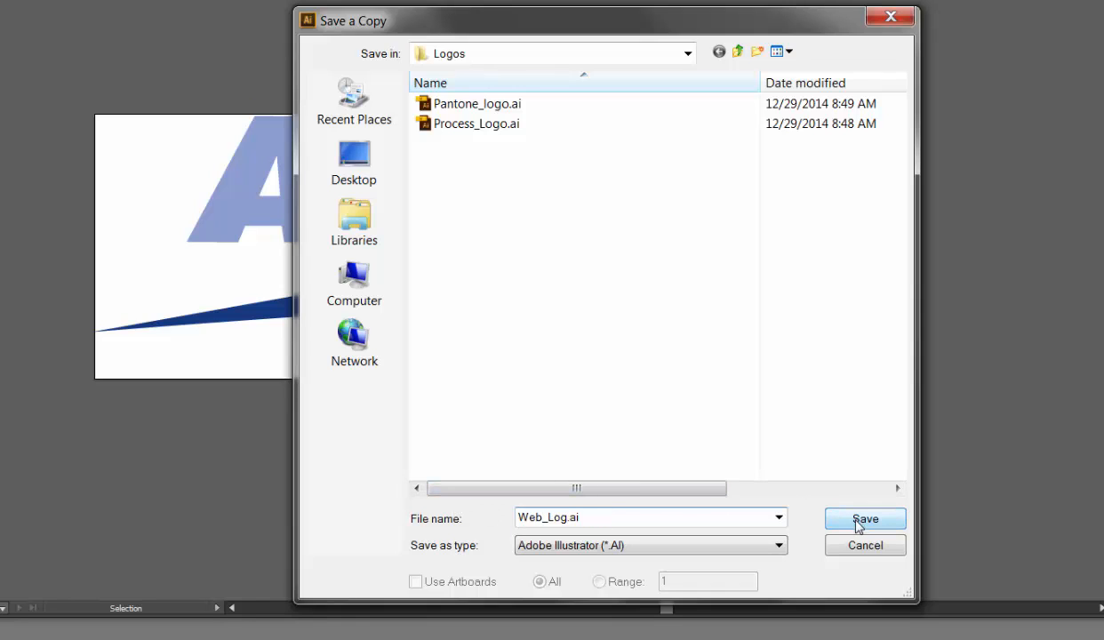
{"action": "type", "text": "o"}
{"action": "left_click", "coordinate": [858, 519]}
{"action": "left_click", "coordinate": [658, 493]}
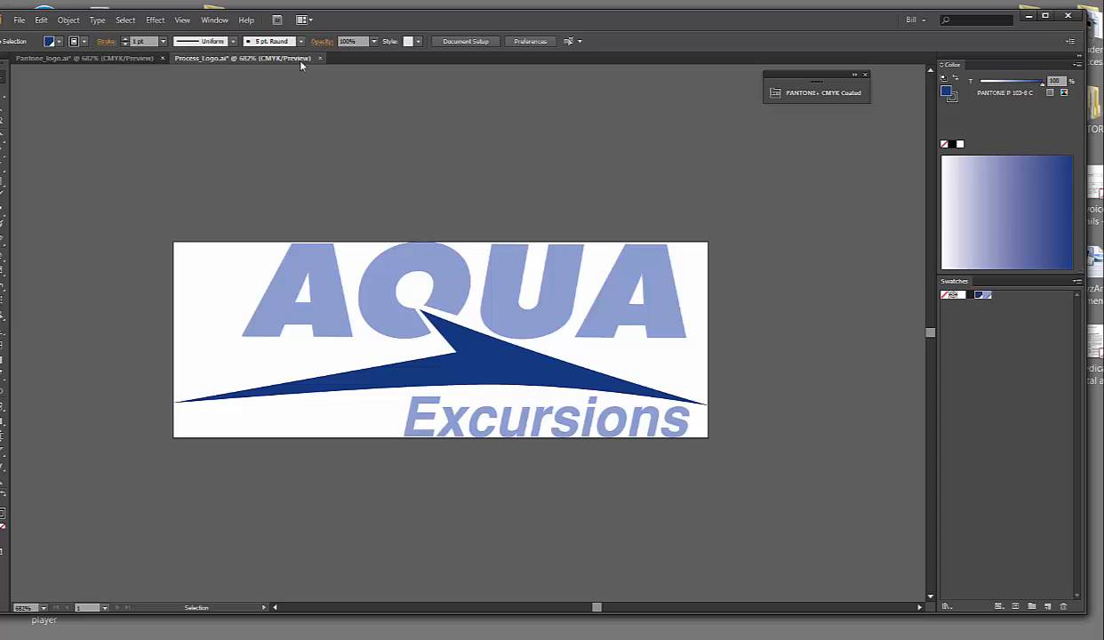
- Close Process_Logo.ai and Pantone_logo.ai, saving the changes to both documents
{"action": "left_click", "coordinate": [320, 58]}
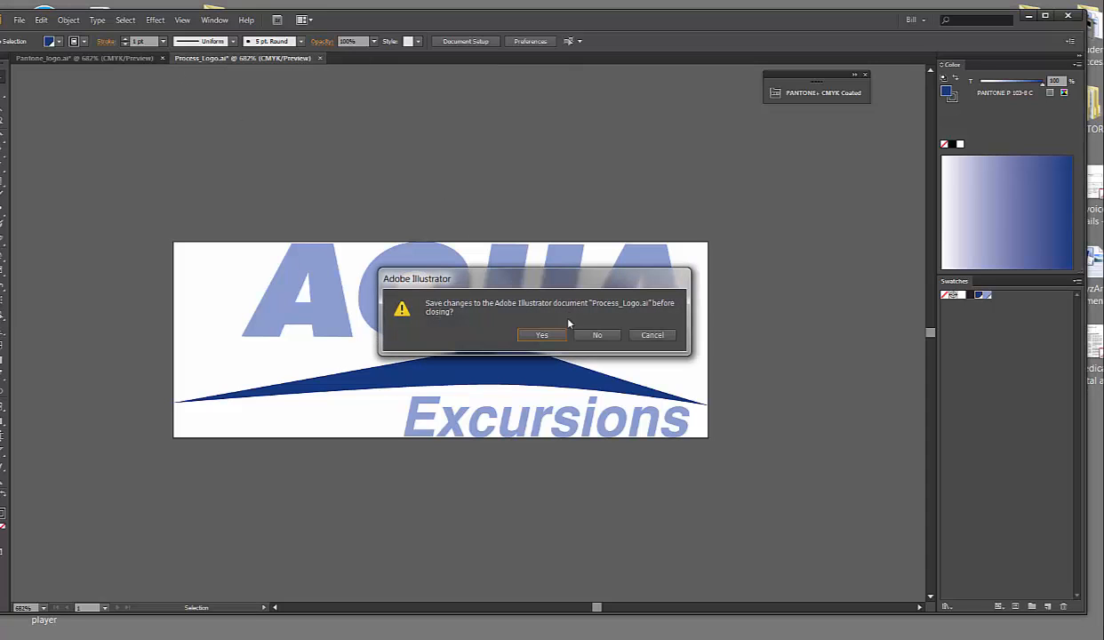
{"action": "left_click", "coordinate": [541, 334]}
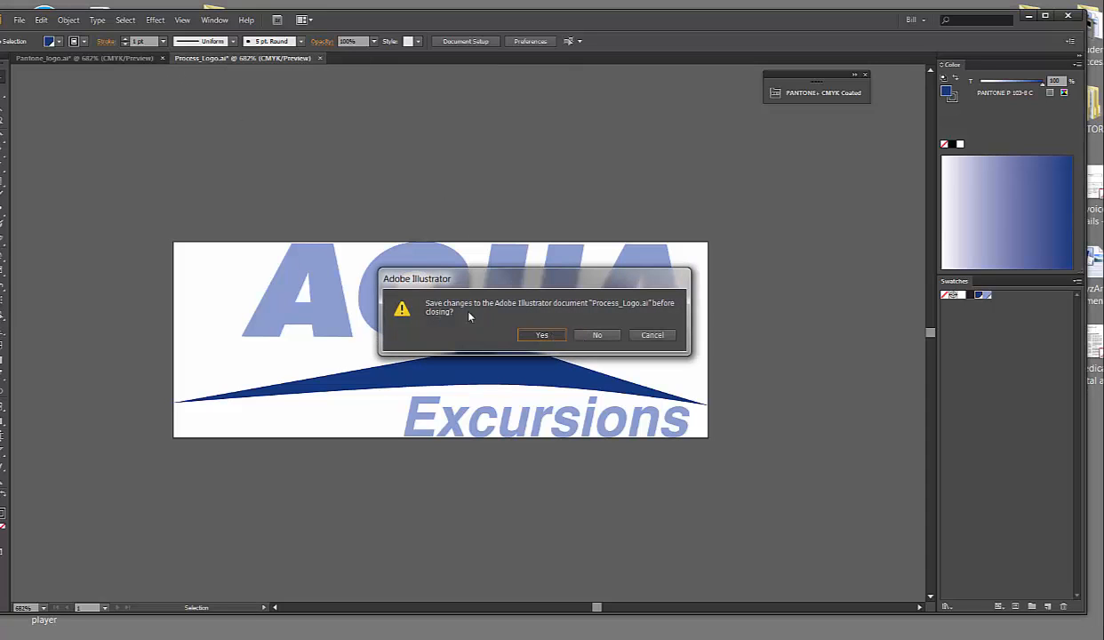
{"action": "left_click", "coordinate": [162, 57]}
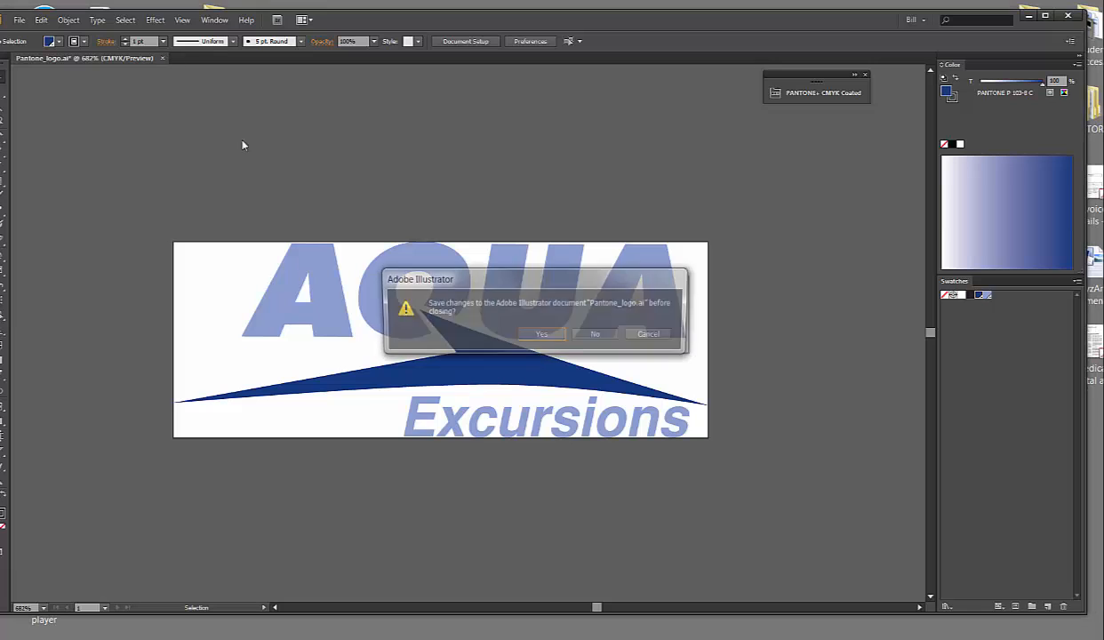
{"action": "left_click", "coordinate": [538, 335]}
- Open Web_Logo.ai from the Logos folder
{"action": "left_click", "coordinate": [18, 19]}
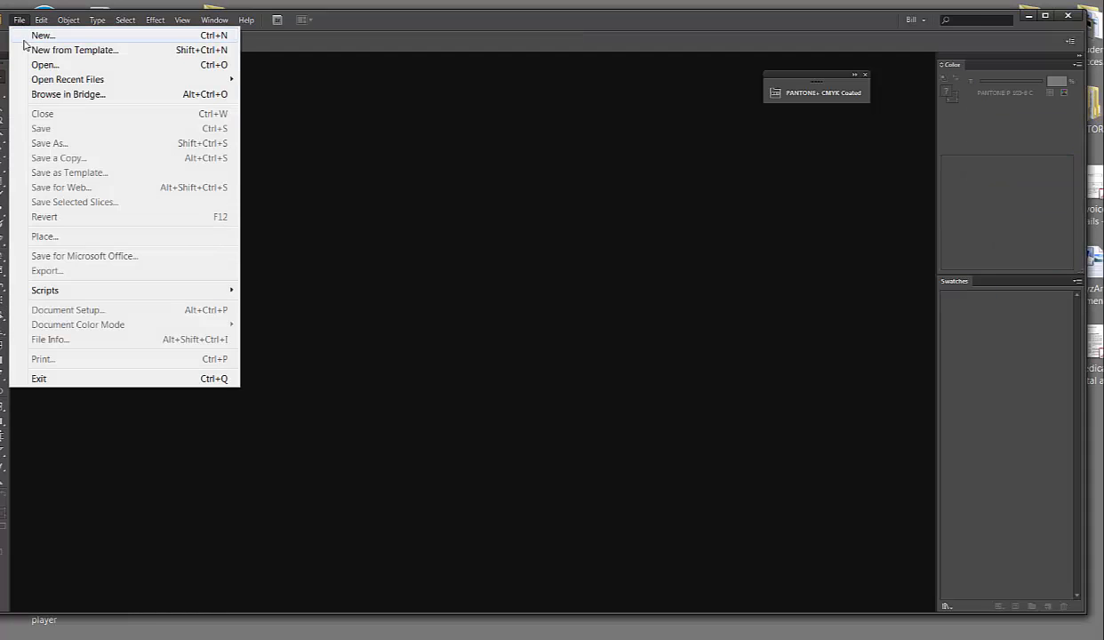
{"action": "left_click", "coordinate": [37, 66]}
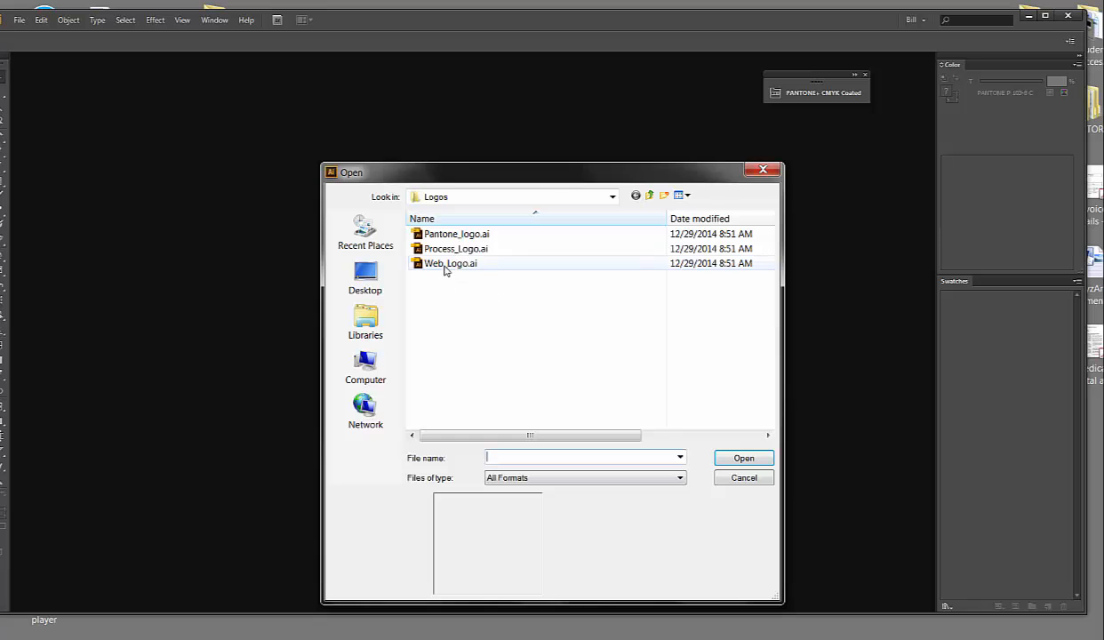
{"action": "left_click", "coordinate": [444, 265]}
{"action": "left_click", "coordinate": [751, 459]}
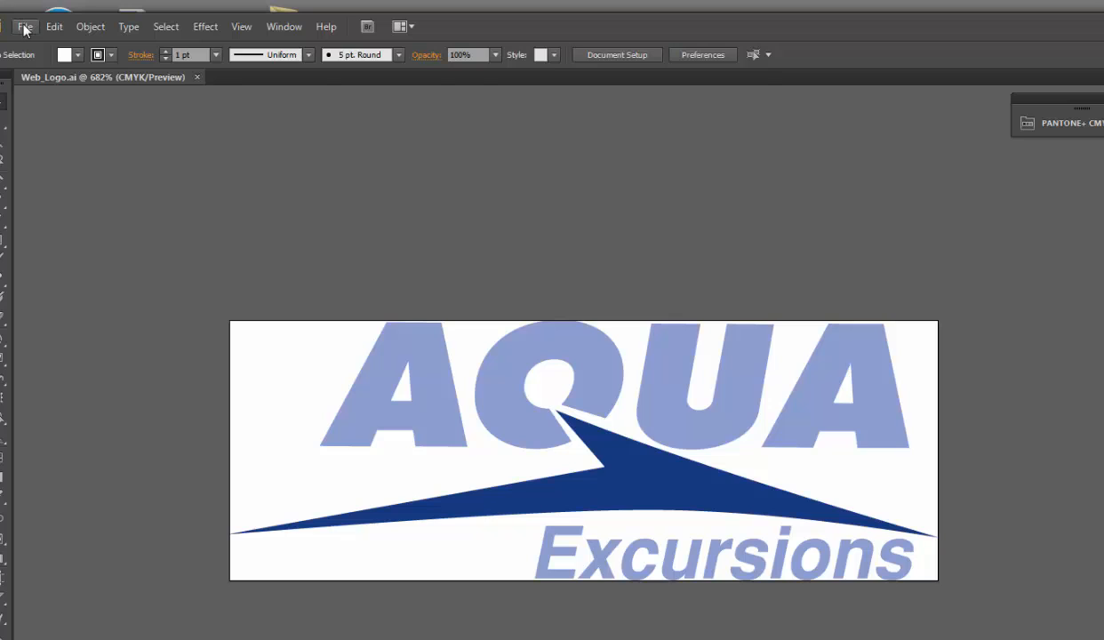
- Change the document color mode of Web_Logo.ai to RGB Color
{"action": "left_click", "coordinate": [25, 27]}
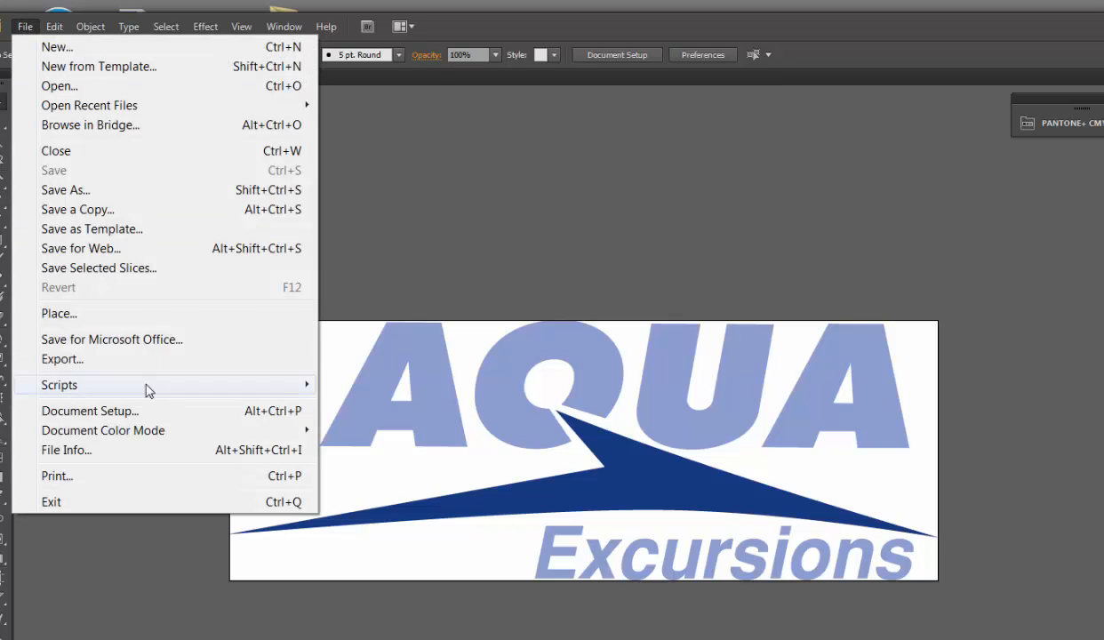
{"action": "mouse_move", "coordinate": [124, 434]}
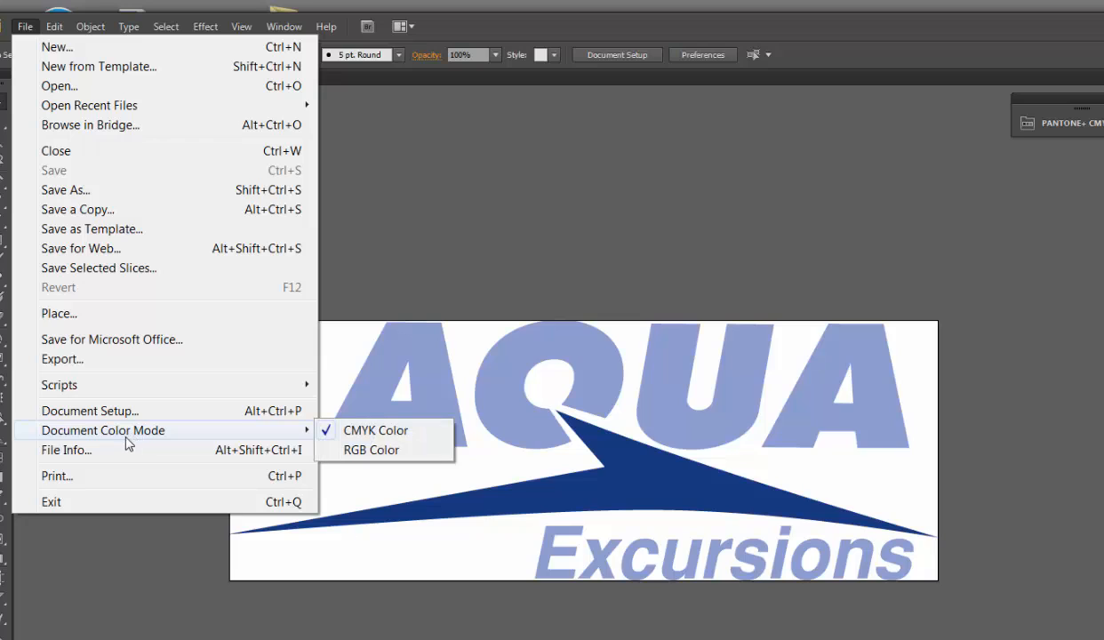
{"action": "left_click", "coordinate": [349, 451]}
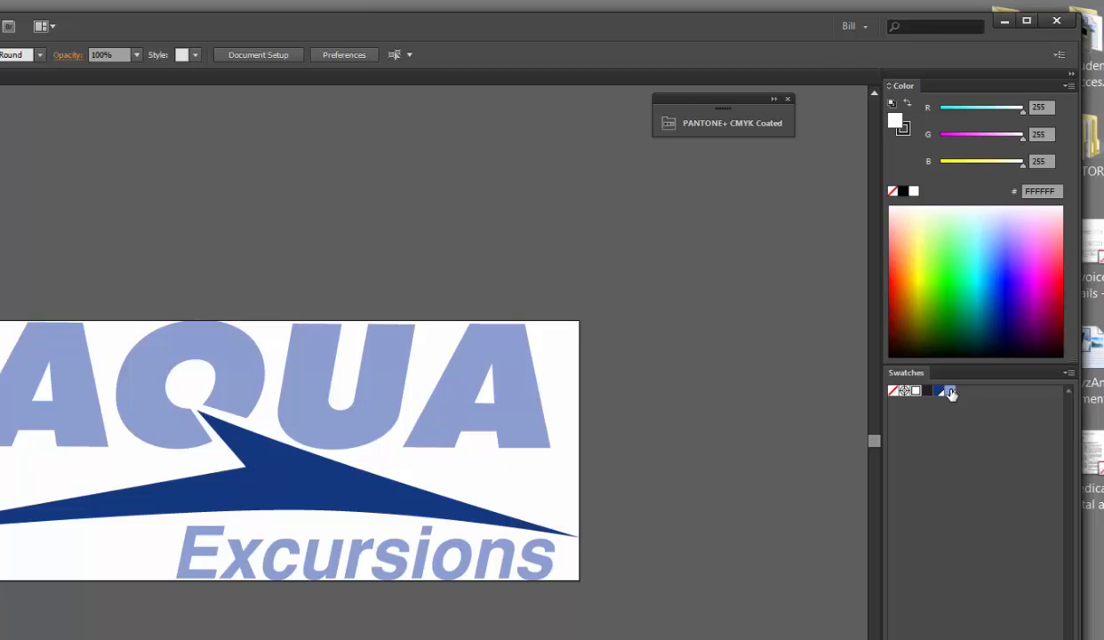
- Correct the PANTONE P 104-4 C swatch to its nearest web color, RGB 153, 153, 204, keeping it an RGB process color
{"action": "double_click", "coordinate": [949, 391]}
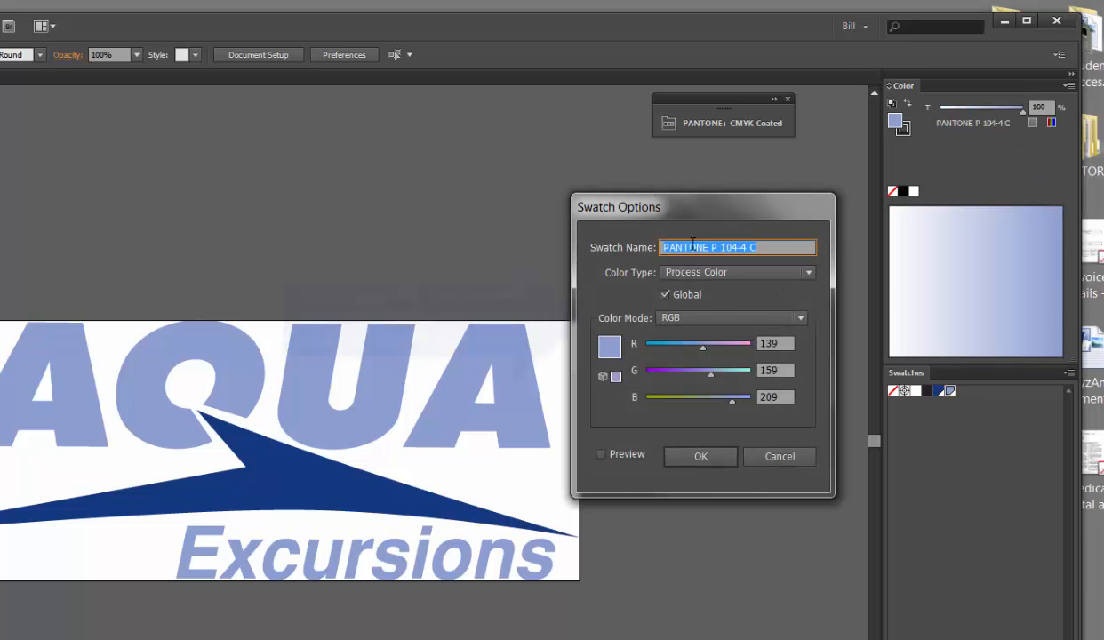
{"action": "left_click", "coordinate": [695, 278]}
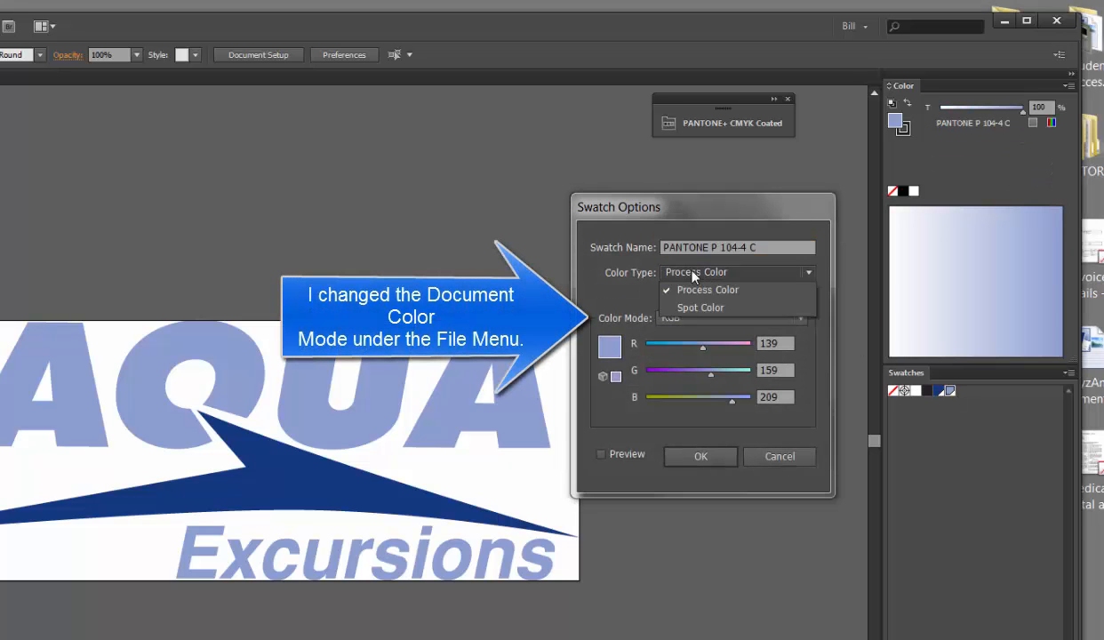
{"action": "left_click", "coordinate": [695, 280]}
{"action": "left_click", "coordinate": [693, 320]}
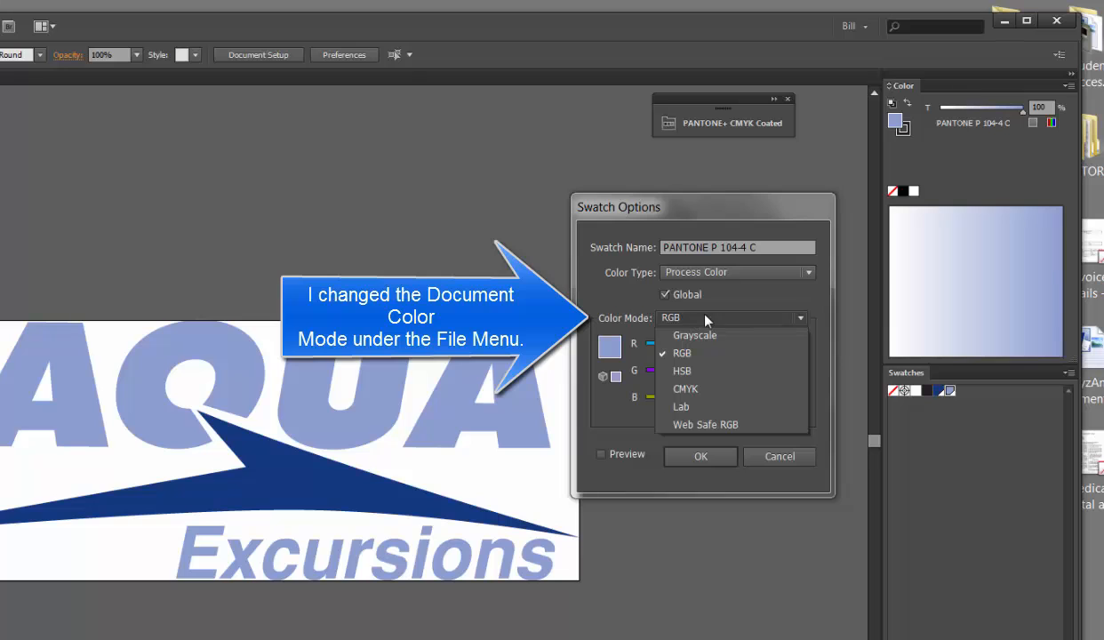
{"action": "left_click", "coordinate": [706, 350]}
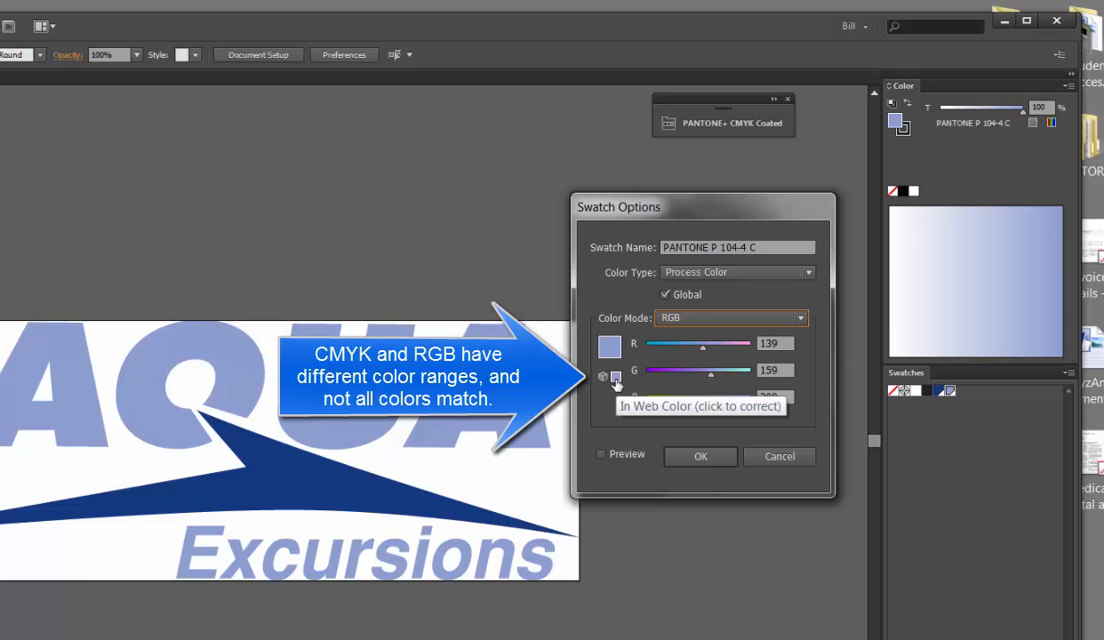
{"action": "left_click", "coordinate": [616, 378]}
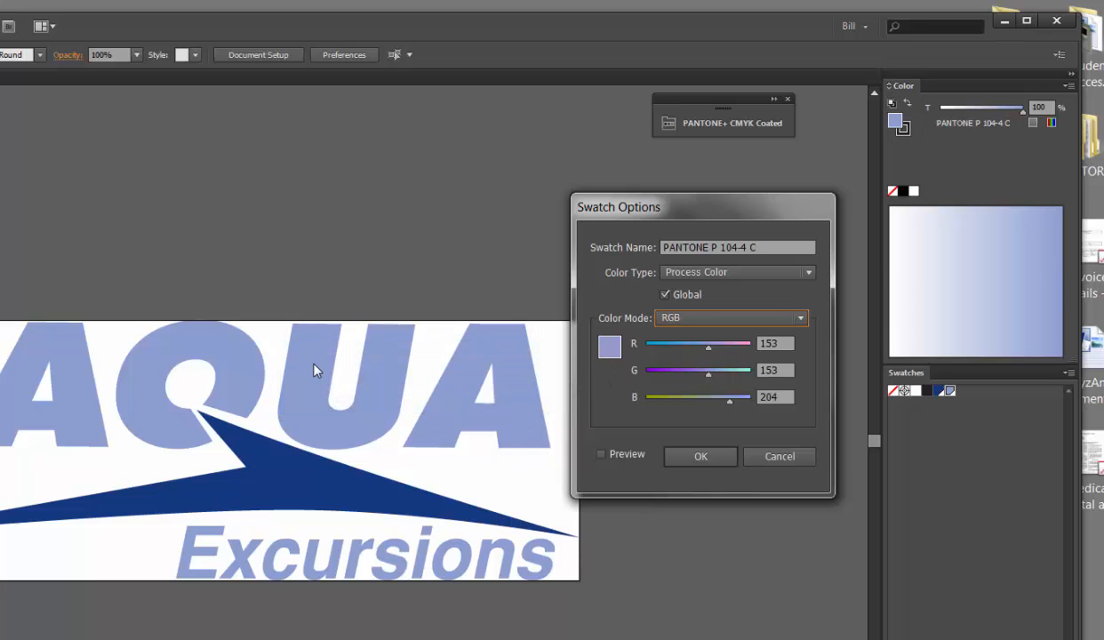
{"action": "left_click", "coordinate": [702, 458]}
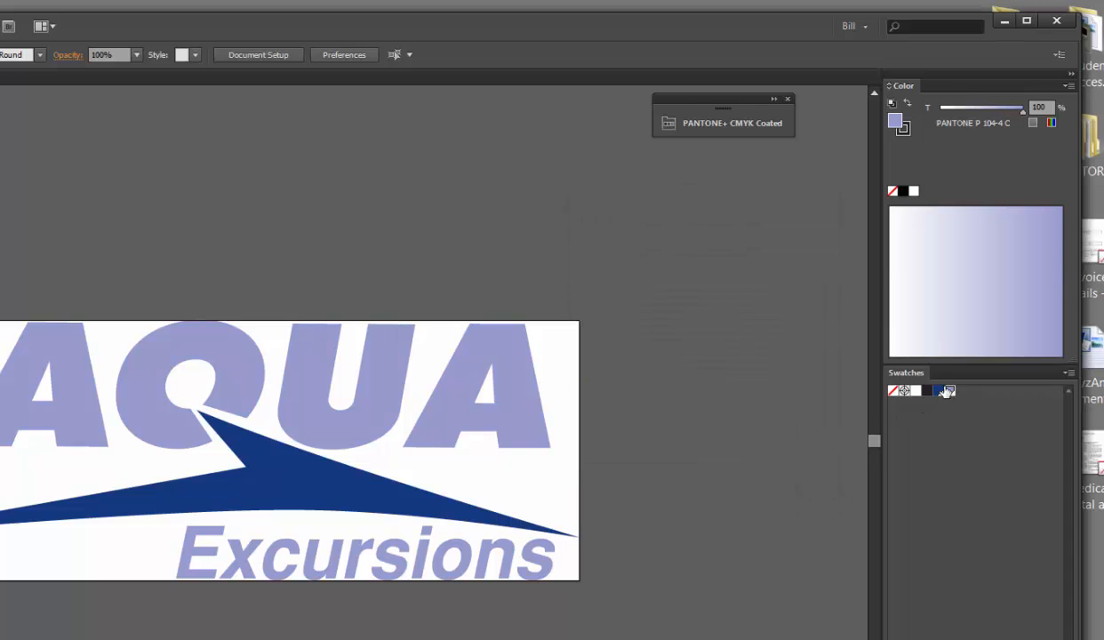
- Correct the PANTONE P 103-8 C swatch to its nearest web color, RGB 0, 51, 153
{"action": "double_click", "coordinate": [939, 391]}
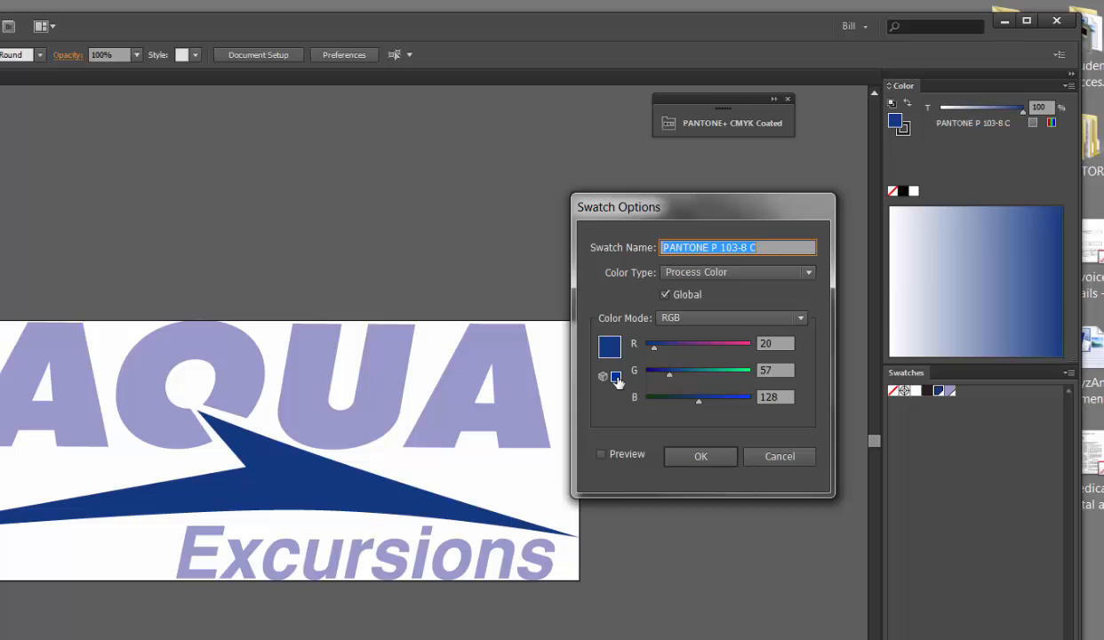
{"action": "left_click", "coordinate": [616, 379]}
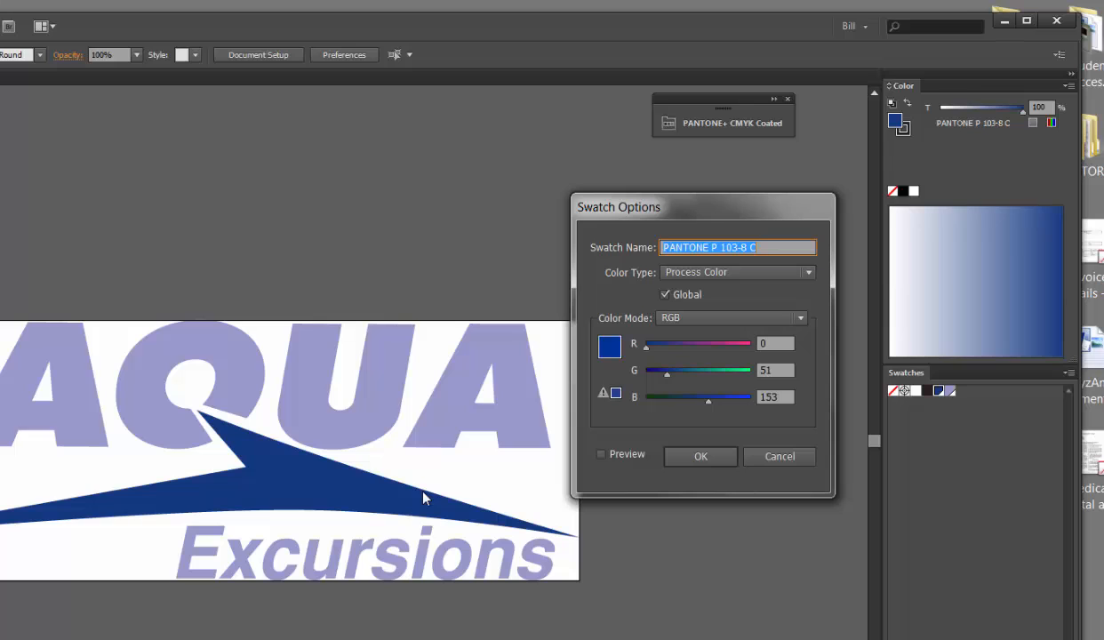
{"action": "left_click", "coordinate": [701, 456]}
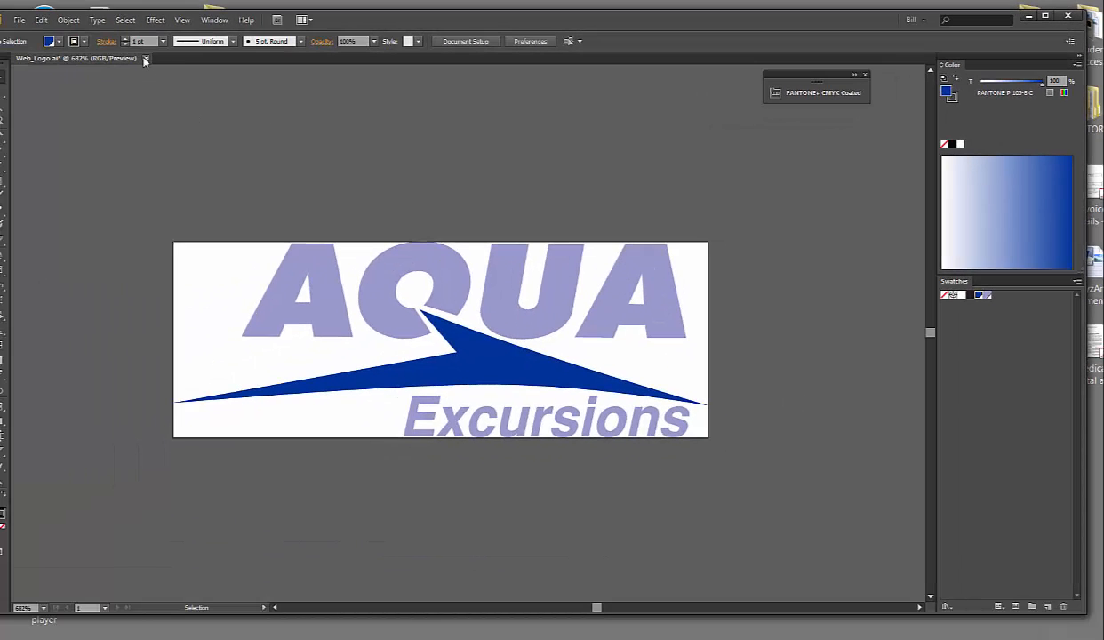
- Save Web_Logo.ai and minimize Illustrator to get back to the Logos folder window
{"action": "left_click", "coordinate": [18, 20]}
{"action": "left_click", "coordinate": [40, 128]}
{"action": "left_click", "coordinate": [1029, 16]}
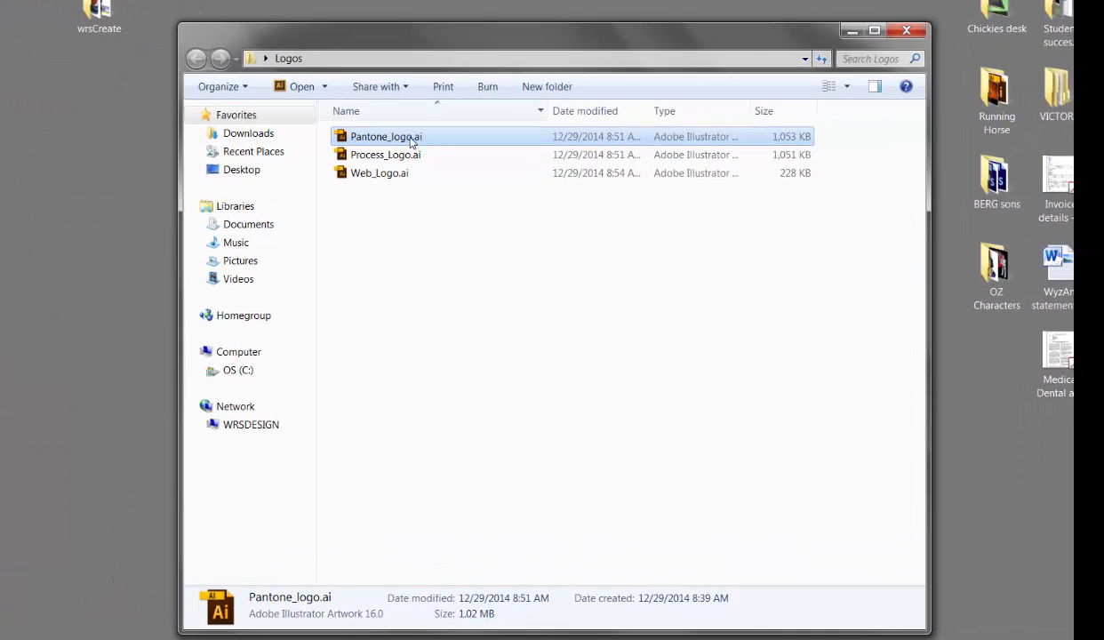